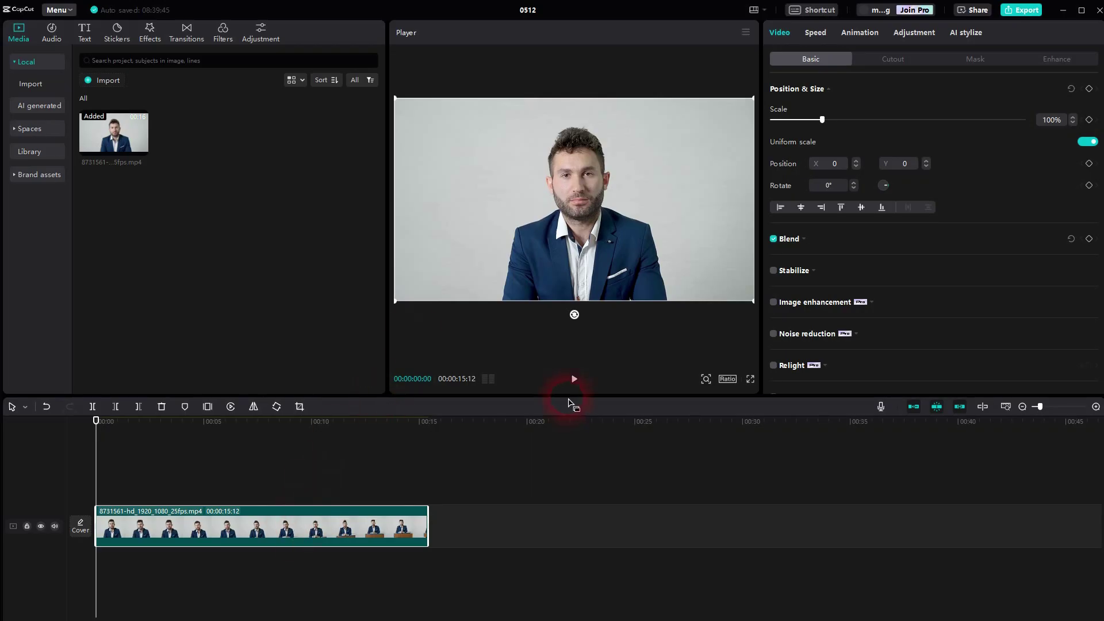
- Split the video clip at 00:00:02:21 and delete the part after the cut
{"action": "left_click", "coordinate": [573, 379]}
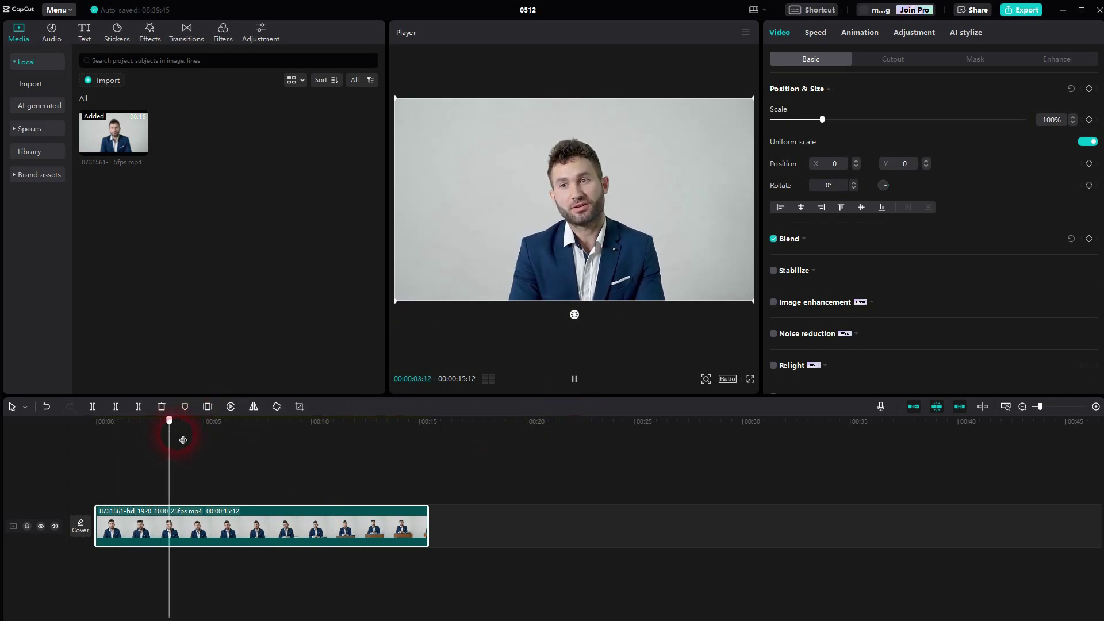
{"action": "left_click_drag", "start_coordinate": [183, 440], "coordinate": [159, 462]}
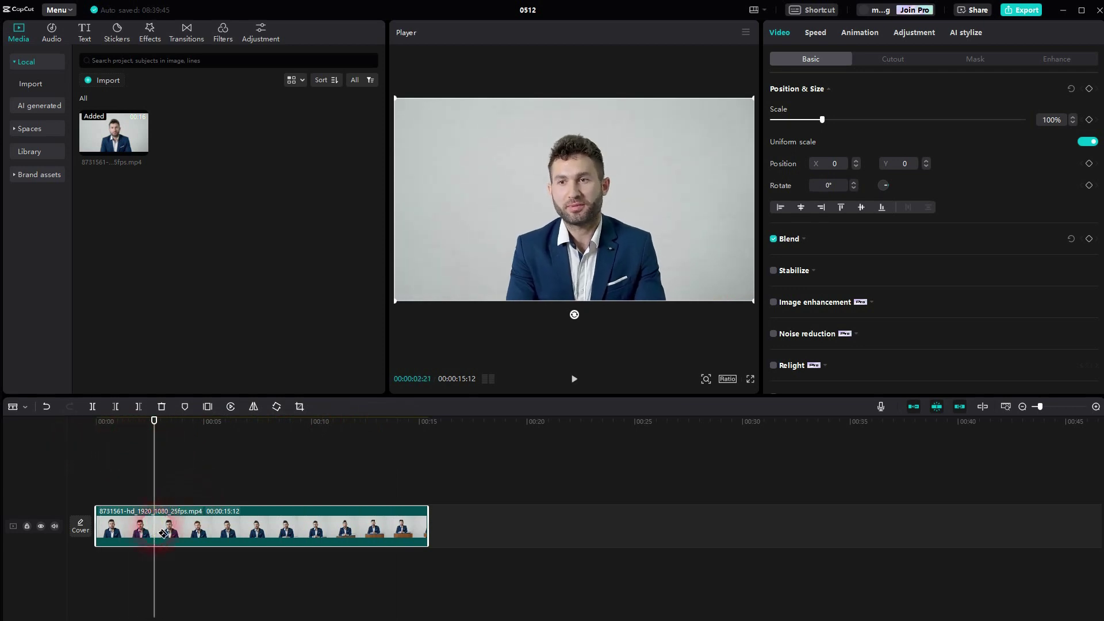
{"action": "key", "text": "ctrl+b"}
{"action": "key", "text": "Delete"}
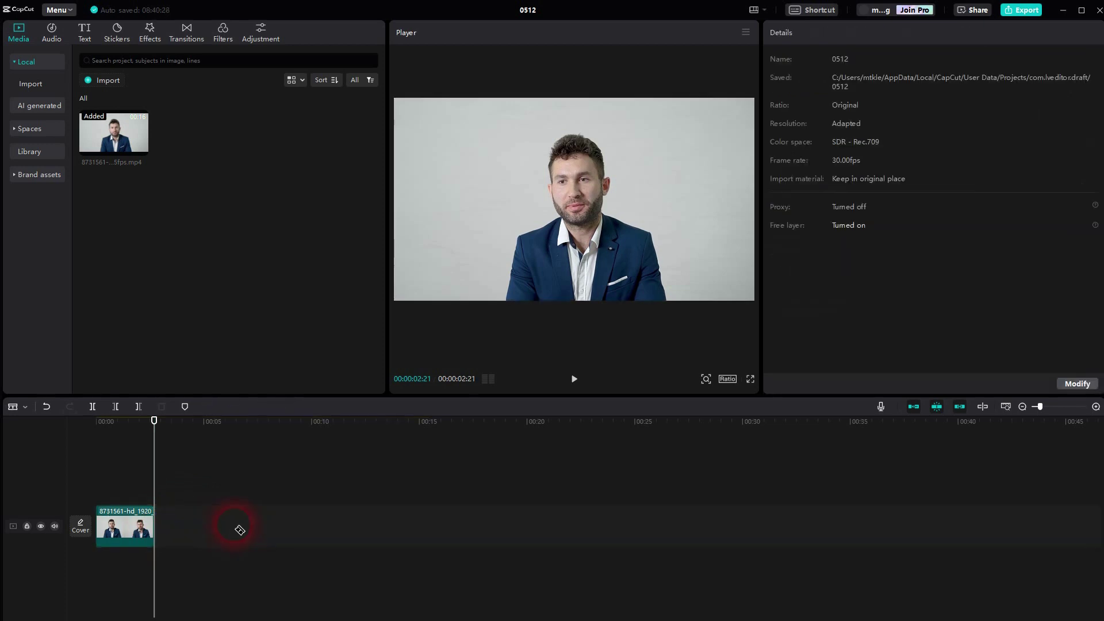
{"action": "left_click", "coordinate": [233, 524]}
- Duplicate the shortened clip onto a track directly above the original, starting at 00:00:00:00
{"action": "left_click", "coordinate": [130, 515]}
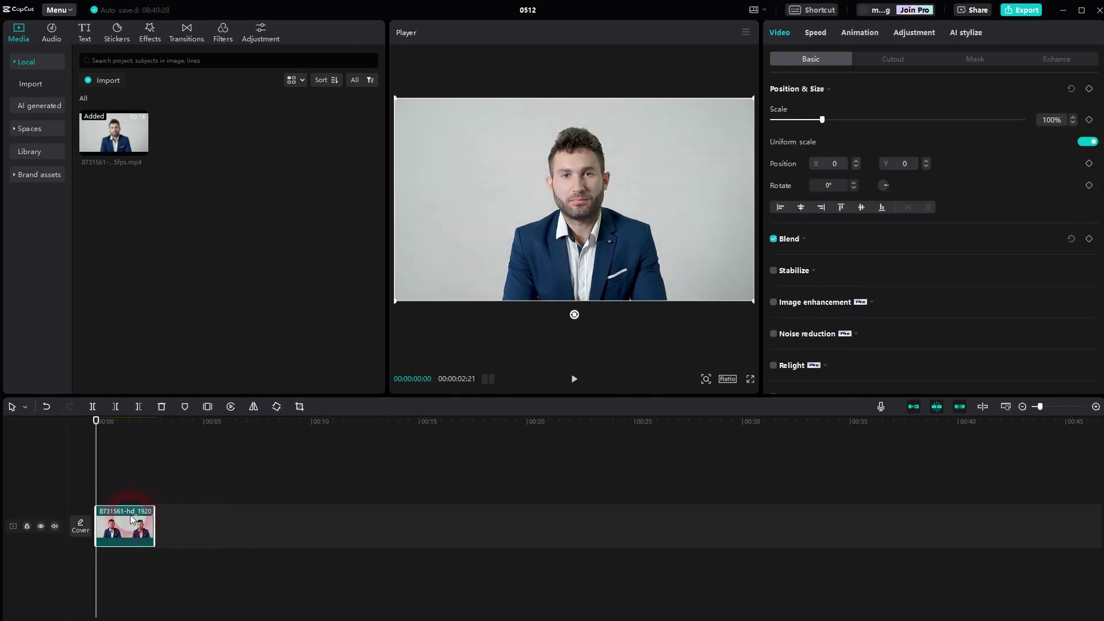
{"action": "key", "text": "ctrl+c"}
{"action": "key", "text": "ctrl+v"}
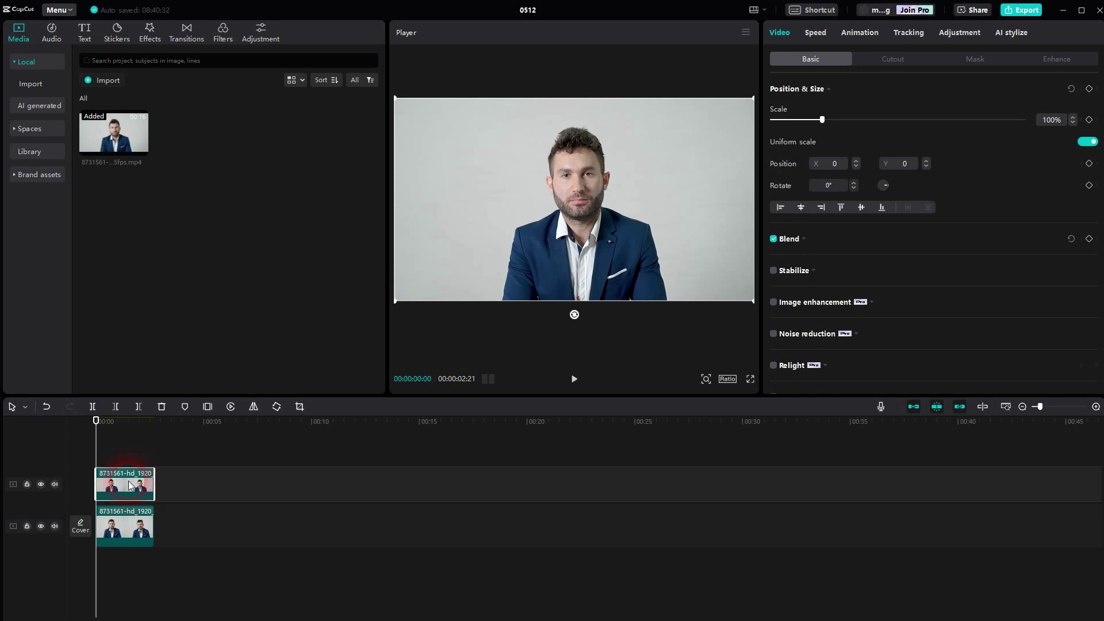
{"action": "left_click", "coordinate": [184, 311]}
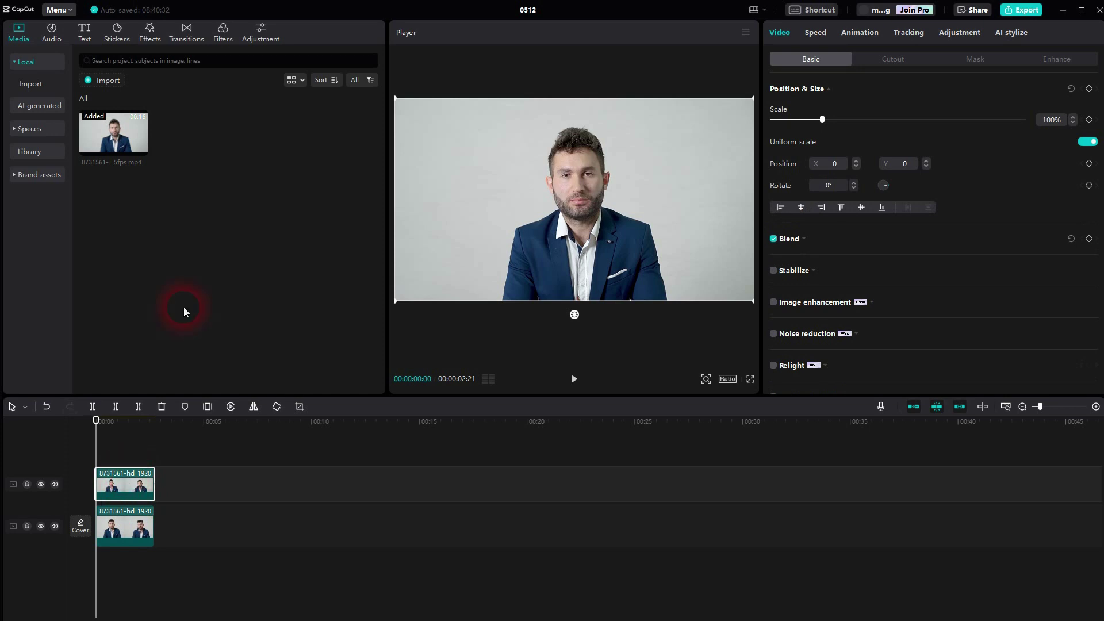
- Add a custom adjustment layer above both clips and trim its end to match theirs
{"action": "left_click", "coordinate": [256, 38]}
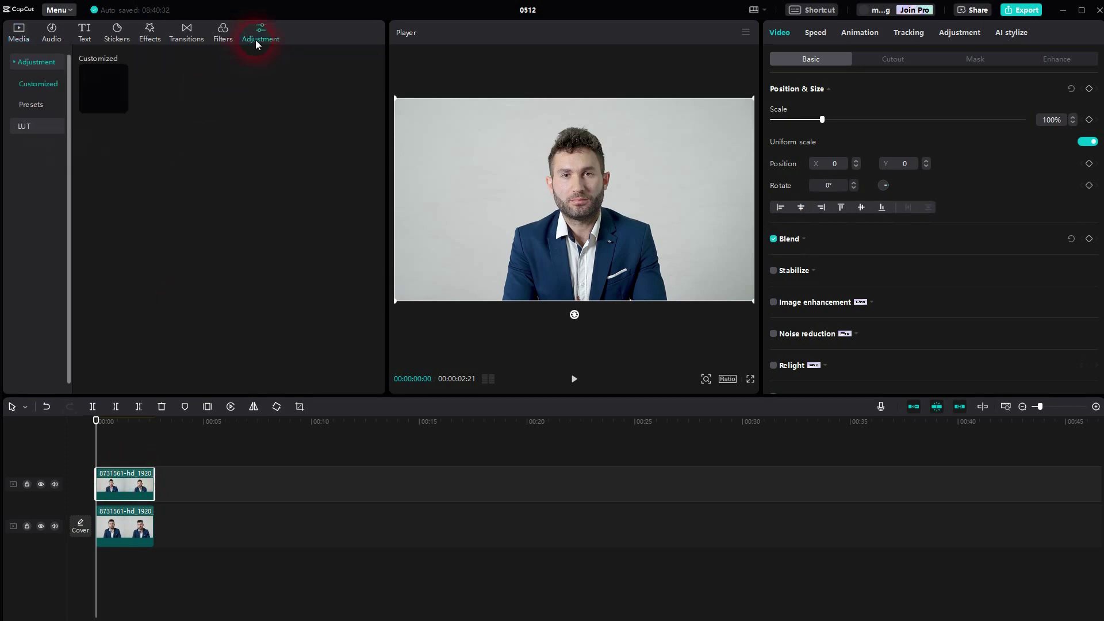
{"action": "left_click", "coordinate": [120, 106]}
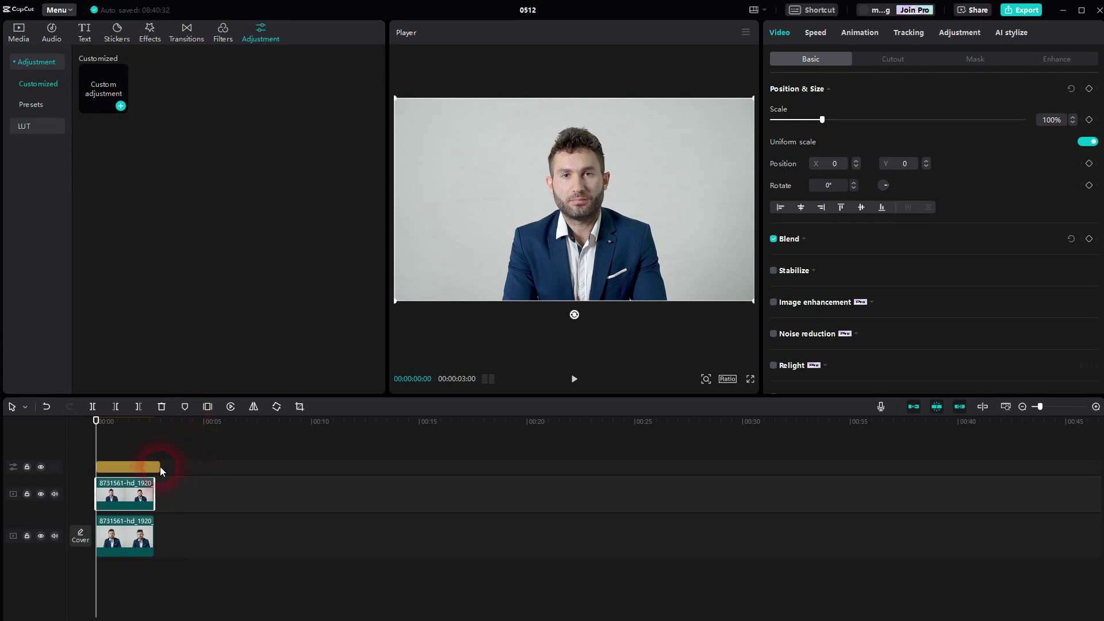
{"action": "left_click_drag", "start_coordinate": [160, 467], "coordinate": [154, 467]}
{"action": "left_click", "coordinate": [891, 173]}
- Invert the adjustment layer's Brightness (Luma) curve by swapping its black and white end points vertically
{"action": "left_click", "coordinate": [998, 60]}
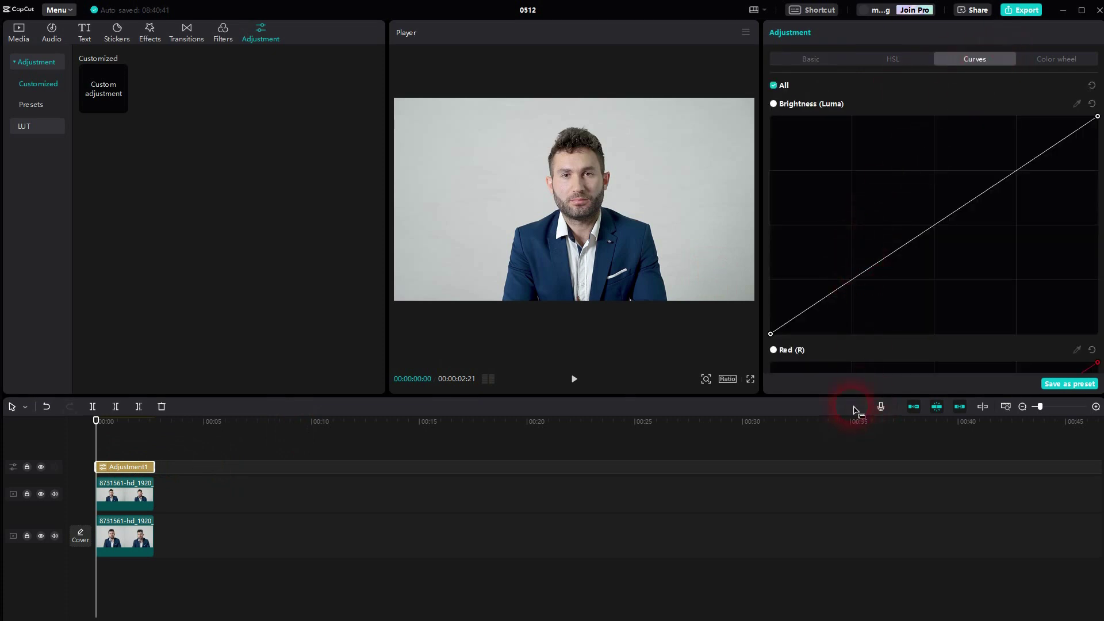
{"action": "left_click_drag", "start_coordinate": [849, 402], "coordinate": [849, 419]}
{"action": "left_click_drag", "start_coordinate": [775, 340], "coordinate": [713, 109]}
{"action": "left_click_drag", "start_coordinate": [1099, 118], "coordinate": [1097, 334]}
- Invert the adjustment layer's Red curve so it falls from maximum in the shadows to minimum in the highlights
{"action": "scroll", "coordinate": [906, 223], "scroll_direction": "down", "scroll_amount": 4}
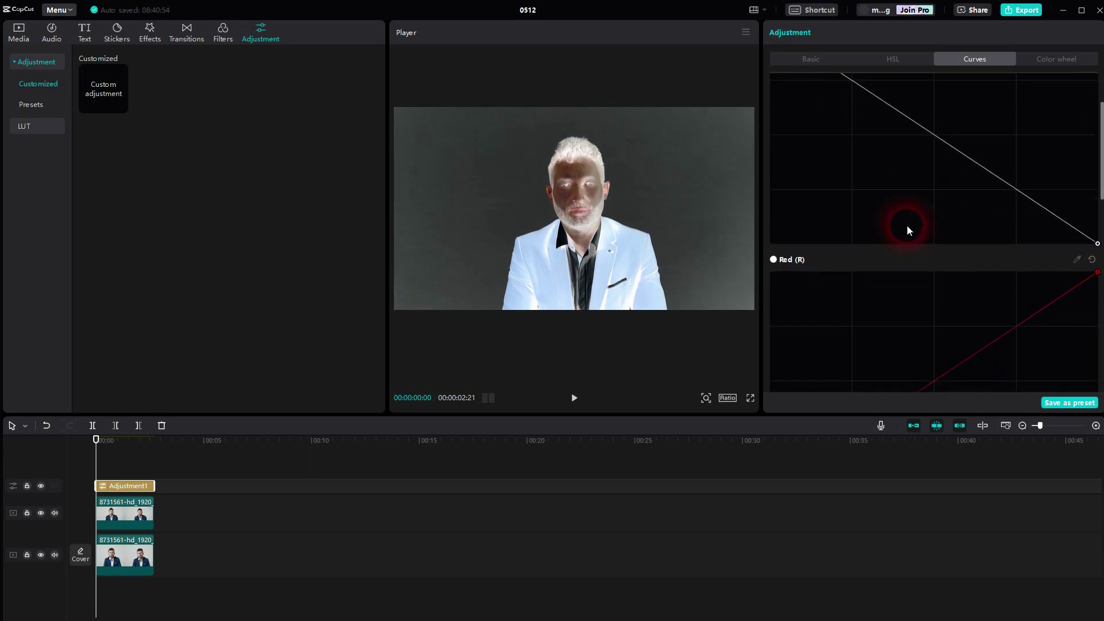
{"action": "scroll", "coordinate": [950, 280], "scroll_direction": "down", "scroll_amount": 1}
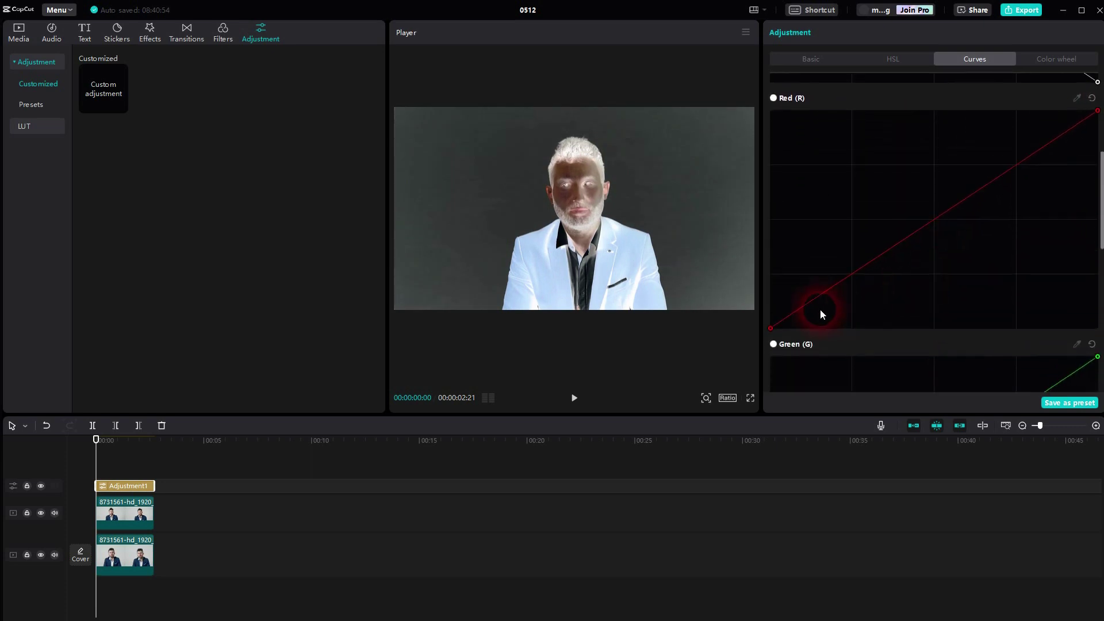
{"action": "left_click_drag", "start_coordinate": [771, 328], "coordinate": [727, 102]}
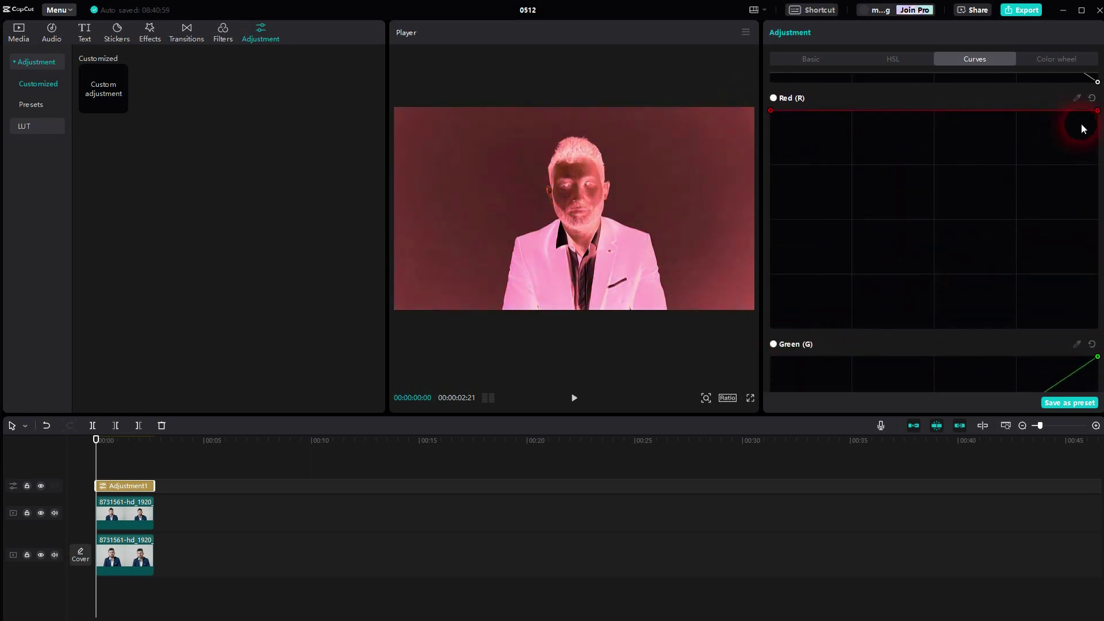
{"action": "left_click_drag", "start_coordinate": [1096, 111], "coordinate": [1097, 324]}
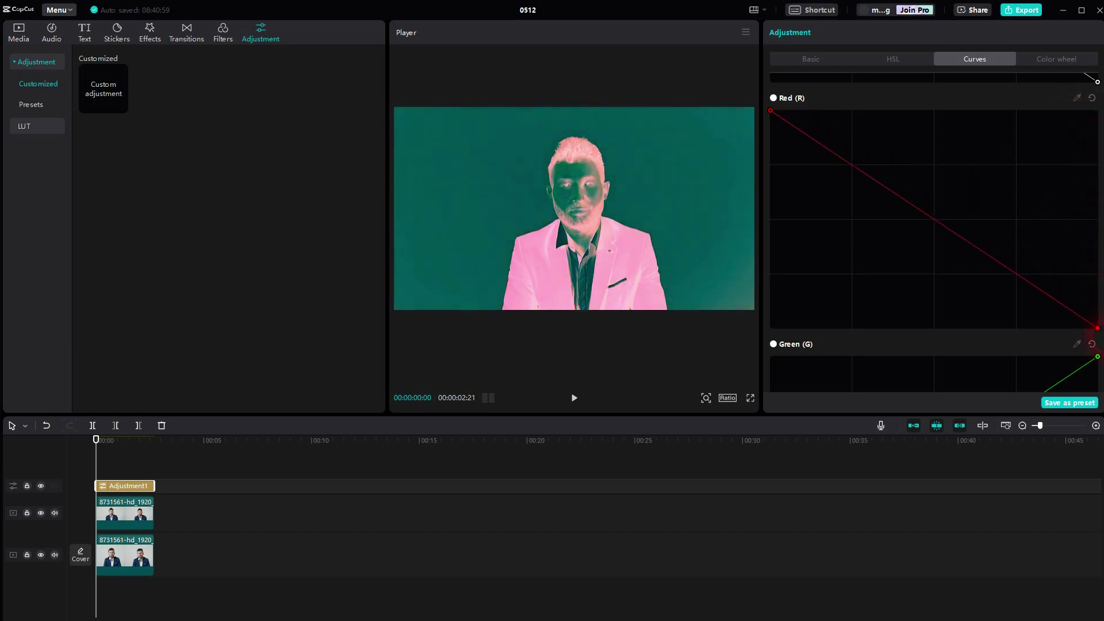
- Invert the adjustment layer's Green curve so it falls from maximum in the shadows to minimum in the highlights
{"action": "scroll", "coordinate": [957, 250], "scroll_direction": "down", "scroll_amount": 7}
{"action": "scroll", "coordinate": [955, 249], "scroll_direction": "down", "scroll_amount": 2}
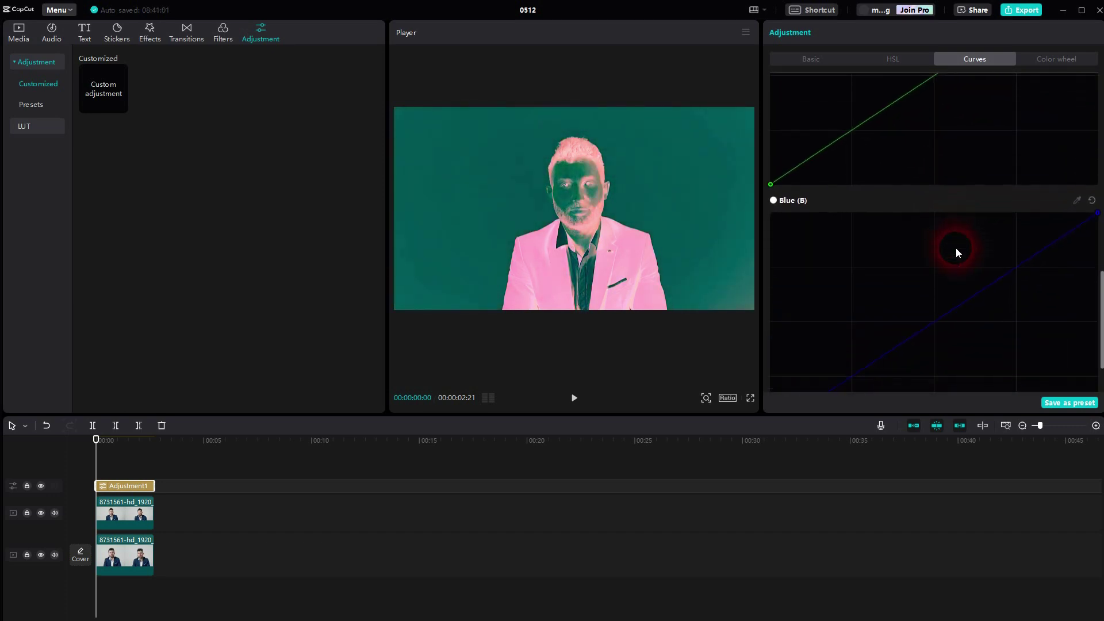
{"action": "scroll", "coordinate": [957, 249], "scroll_direction": "up", "scroll_amount": 2}
{"action": "scroll", "coordinate": [957, 250], "scroll_direction": "up", "scroll_amount": 5}
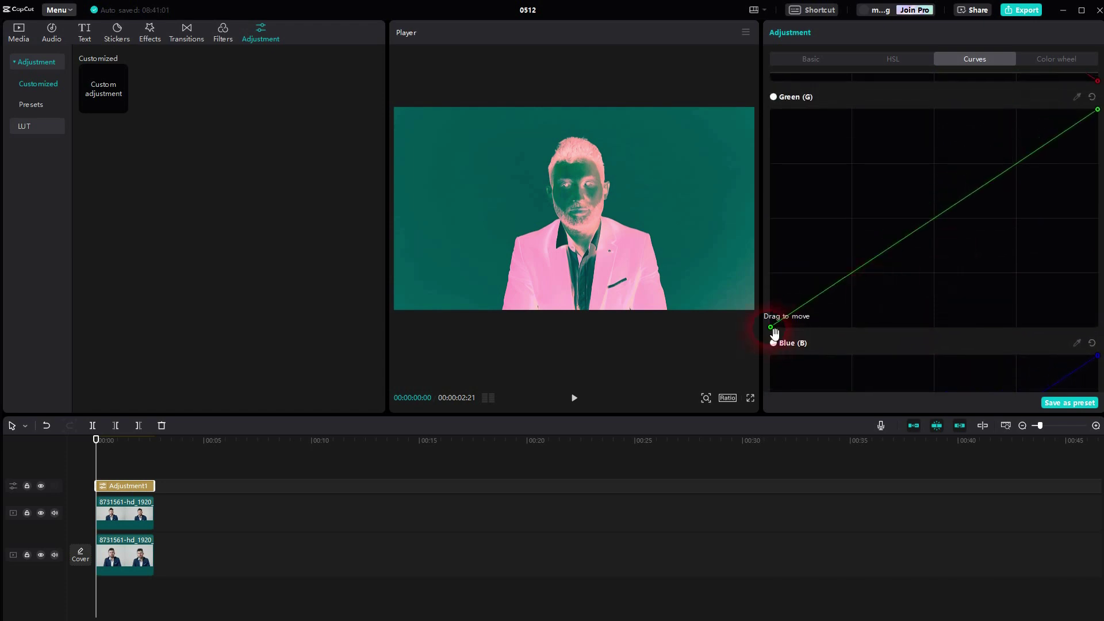
{"action": "left_click_drag", "start_coordinate": [770, 327], "coordinate": [709, 105]}
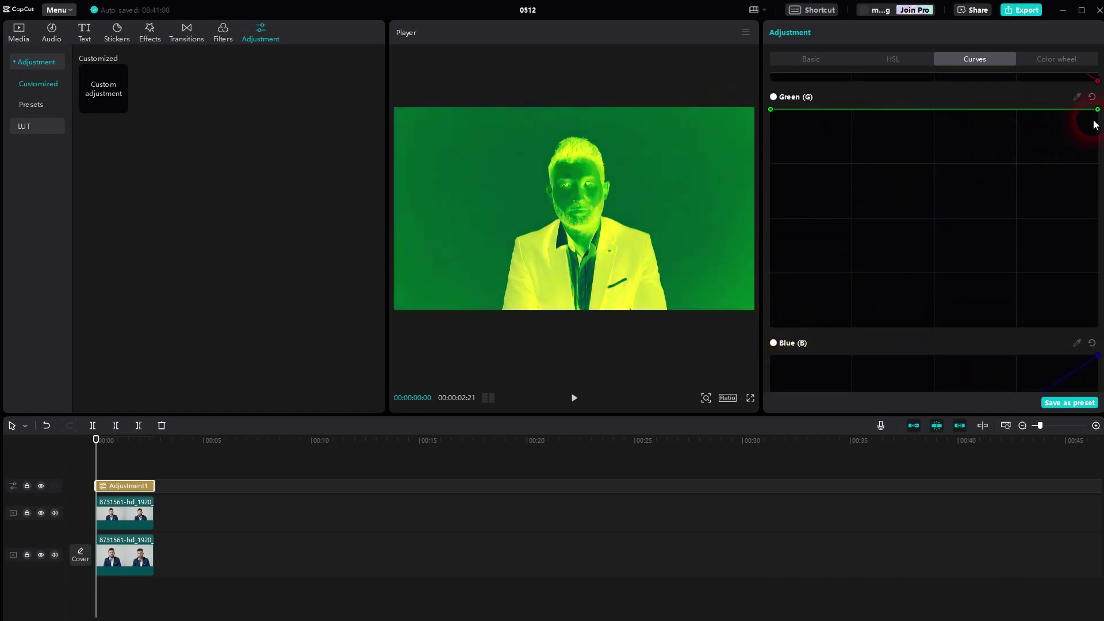
{"action": "left_click_drag", "start_coordinate": [1098, 111], "coordinate": [1096, 324]}
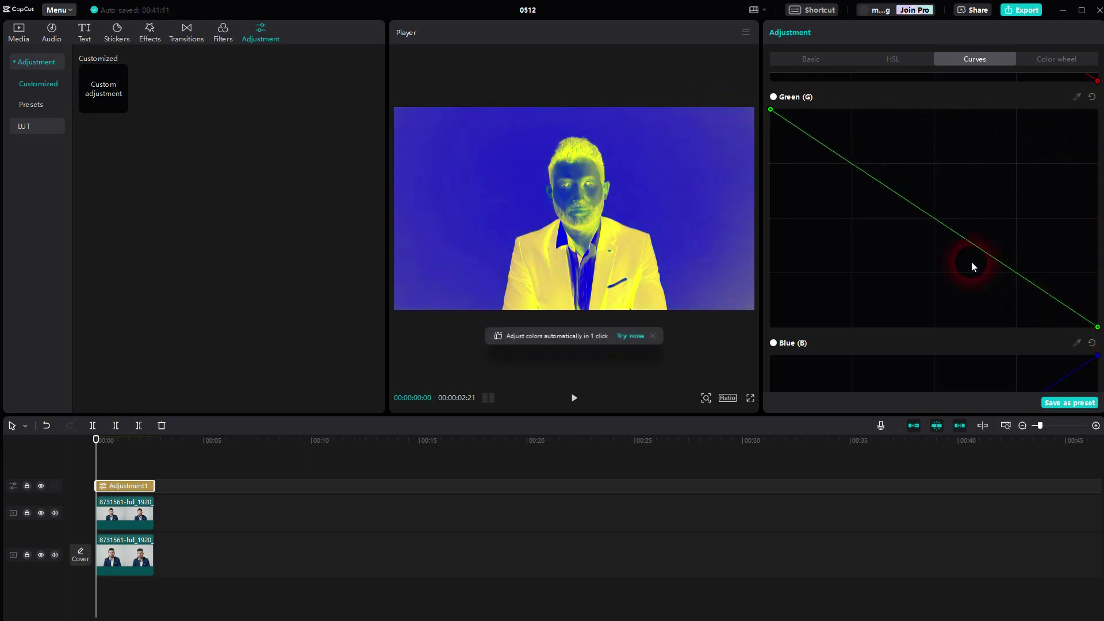
- Invert the adjustment layer's Blue curve so it falls from maximum in the shadows to minimum in the highlights
{"action": "scroll", "coordinate": [977, 263], "scroll_direction": "down", "scroll_amount": 3}
{"action": "scroll", "coordinate": [997, 265], "scroll_direction": "down", "scroll_amount": 8}
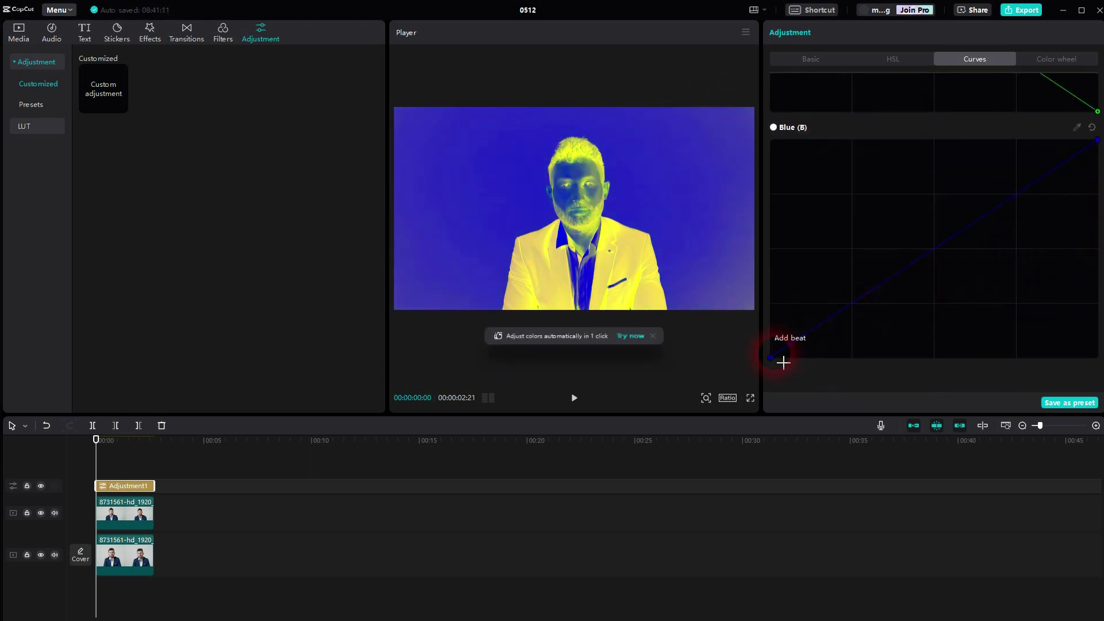
{"action": "left_click_drag", "start_coordinate": [766, 347], "coordinate": [707, 142]}
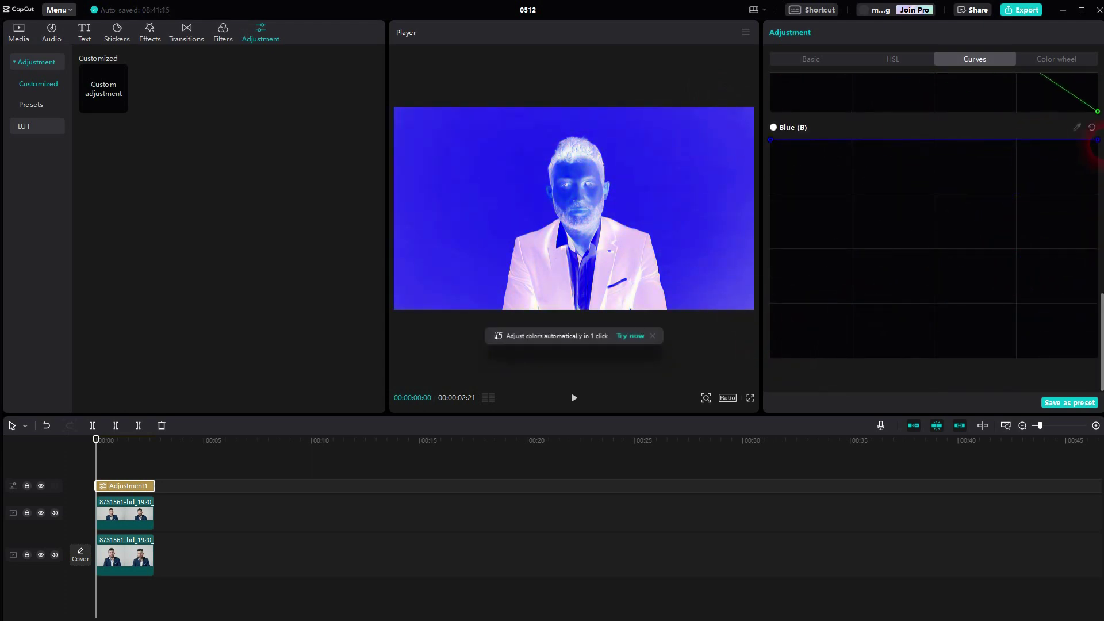
{"action": "left_click_drag", "start_coordinate": [1100, 145], "coordinate": [1099, 299]}
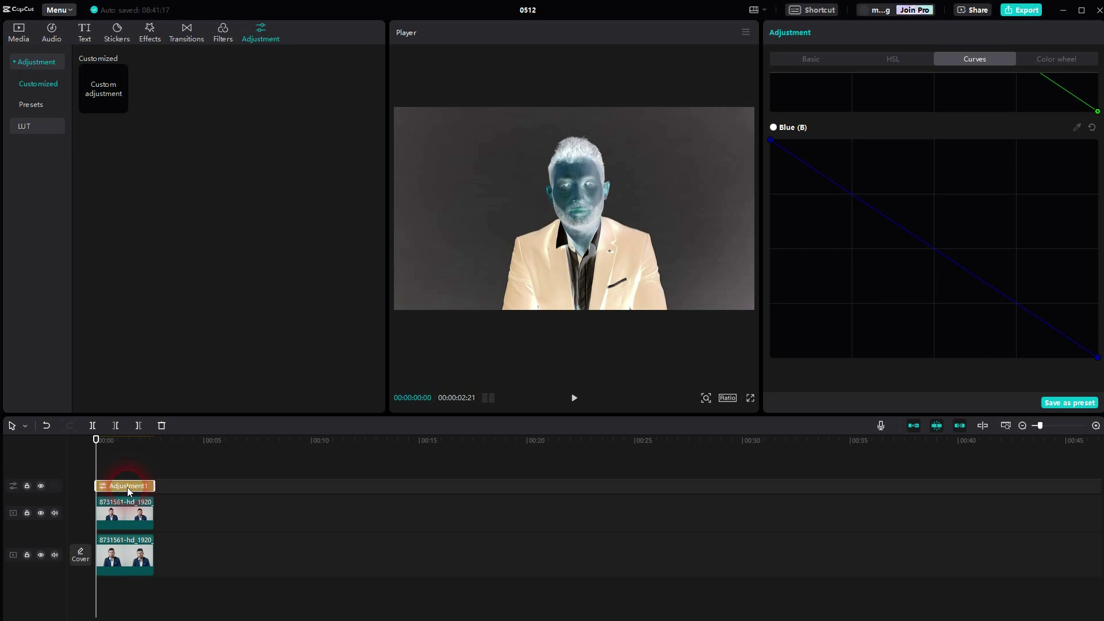
{"action": "left_click", "coordinate": [577, 399]}
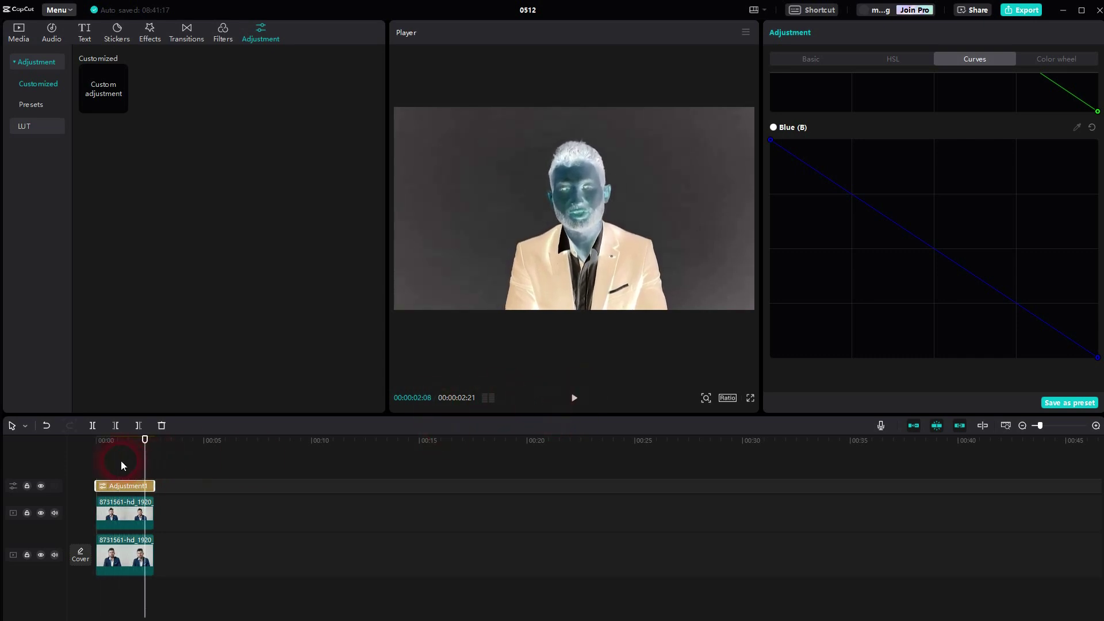
- Search the stickers for "skull" and add the red neon outline skull at the start of the timeline
{"action": "left_click", "coordinate": [122, 41]}
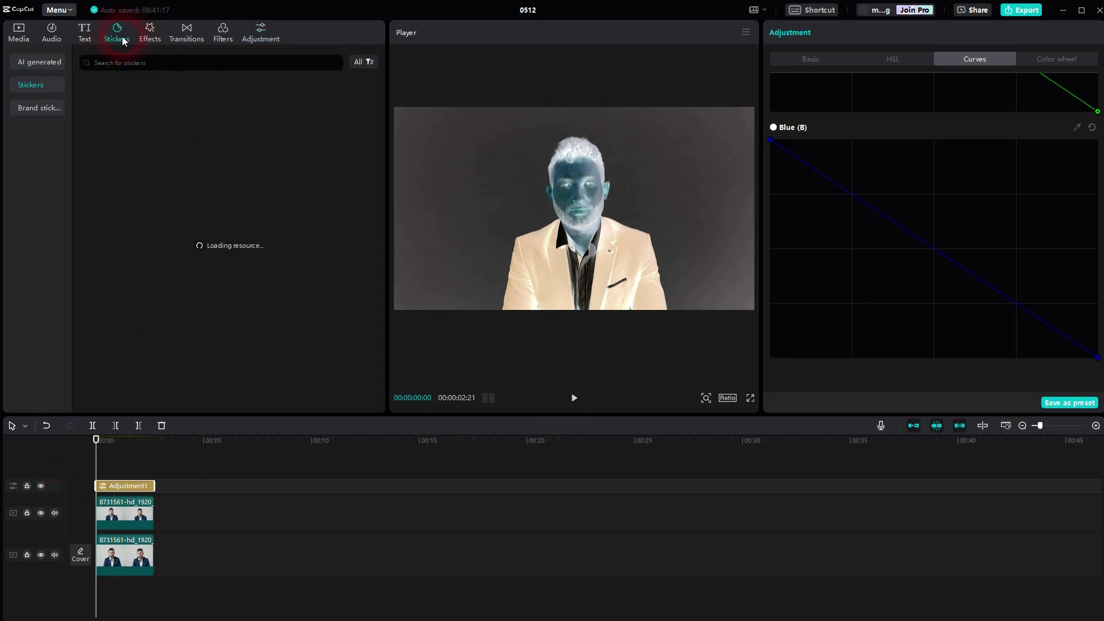
{"action": "left_click", "coordinate": [201, 69]}
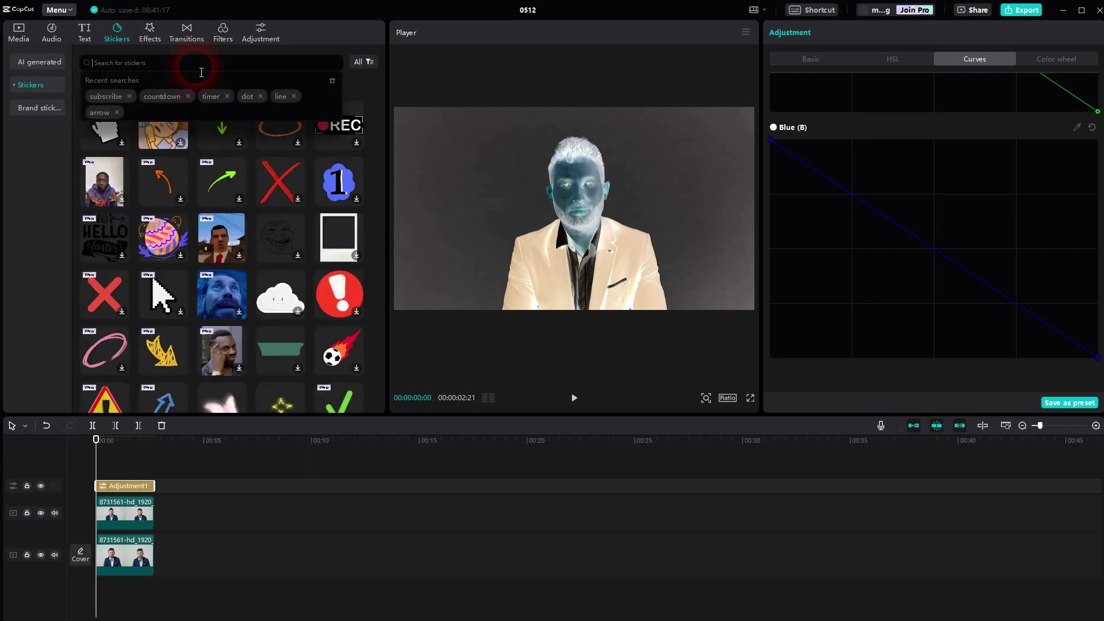
{"action": "type", "text": "skull"}
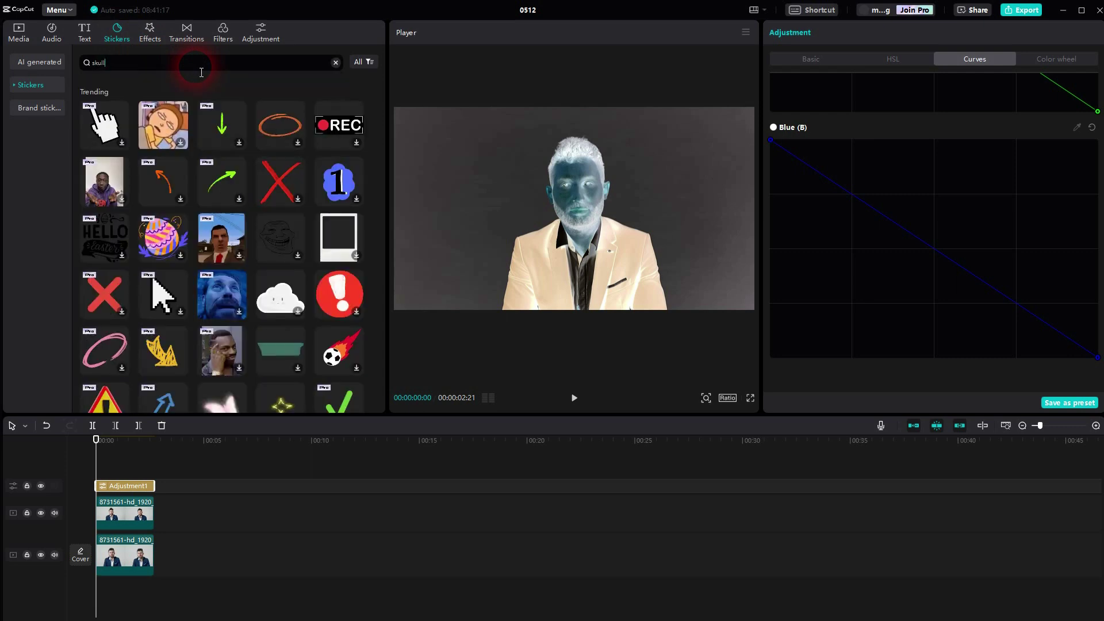
{"action": "key", "text": "Return"}
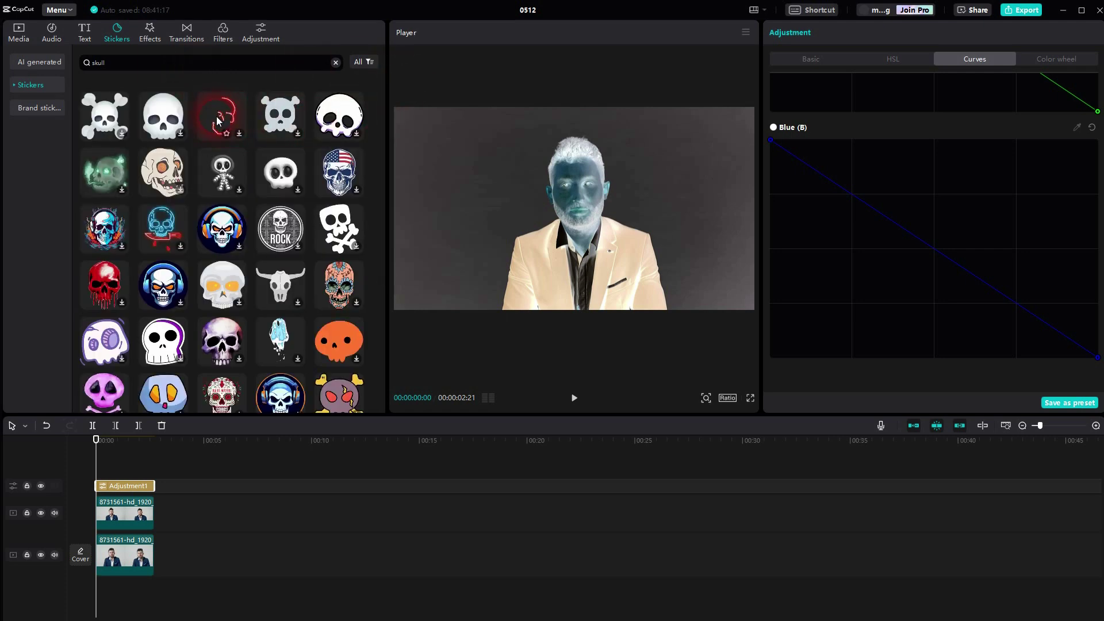
{"action": "left_click", "coordinate": [239, 138]}
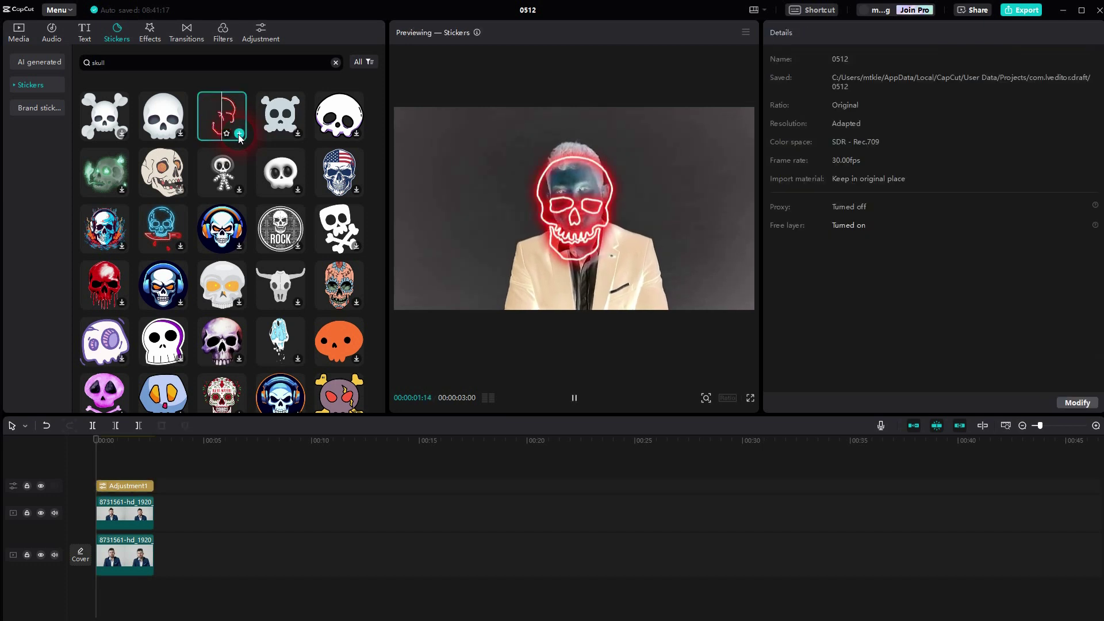
{"action": "left_click", "coordinate": [240, 134]}
{"action": "left_click", "coordinate": [196, 450]}
- Trim the skull sticker to the clips' end and place its track below the adjustment layer
{"action": "left_click", "coordinate": [150, 488]}
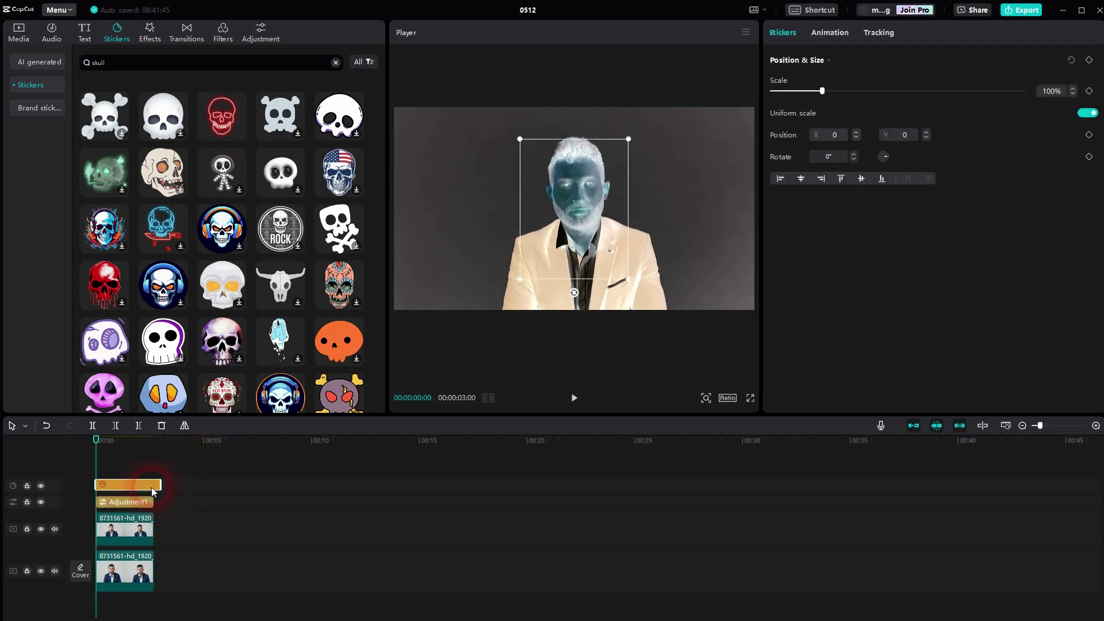
{"action": "left_click_drag", "start_coordinate": [165, 494], "coordinate": [154, 493]}
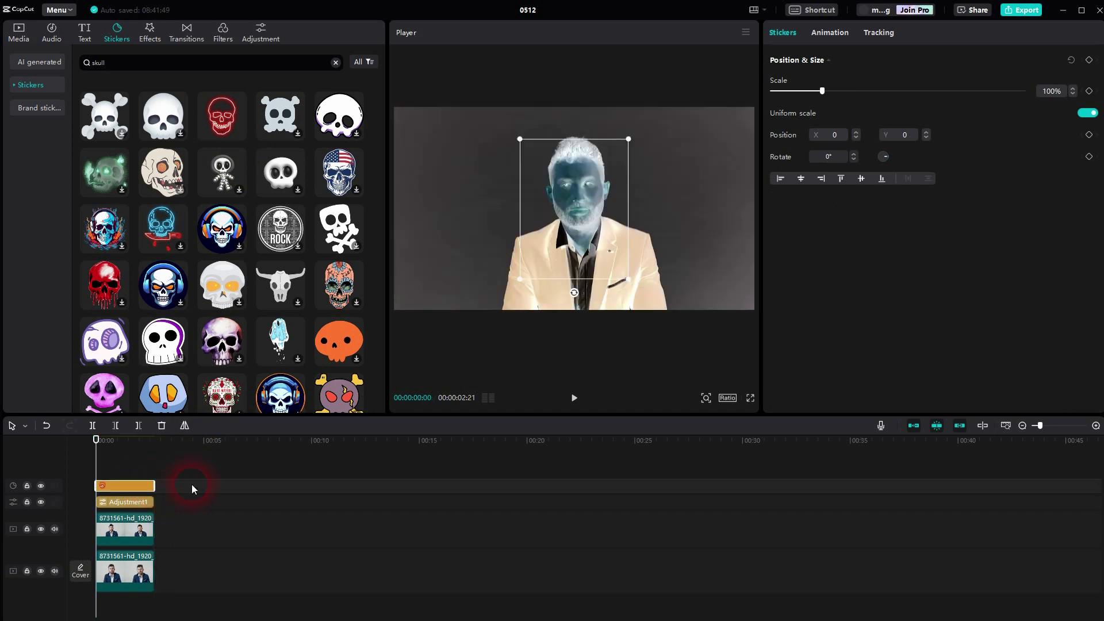
{"action": "left_click_drag", "start_coordinate": [131, 499], "coordinate": [129, 477]}
{"action": "left_click", "coordinate": [130, 502]}
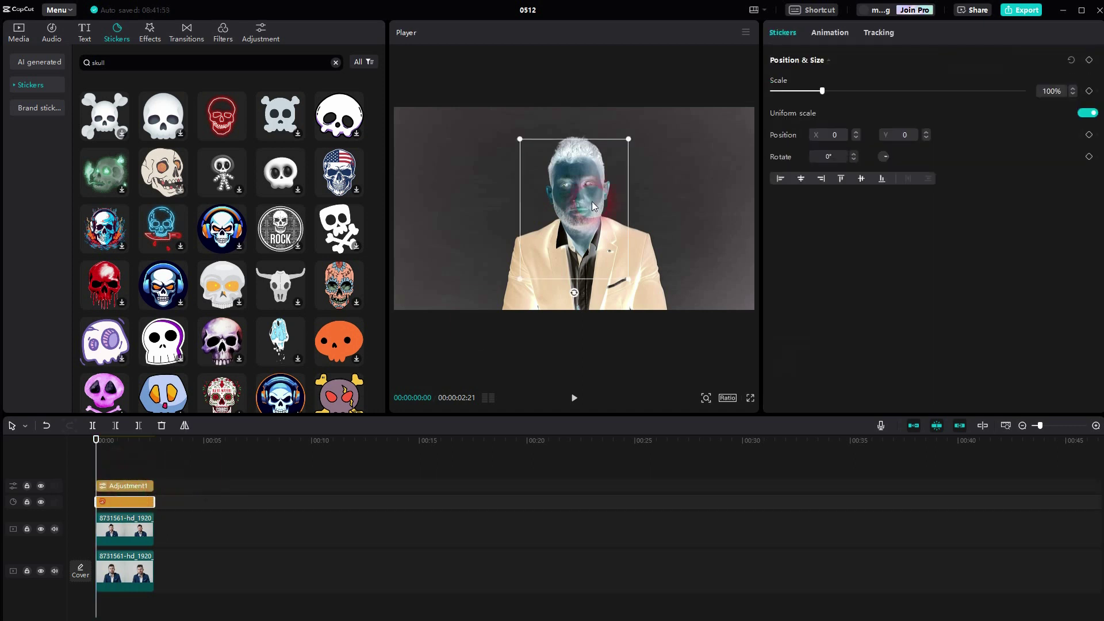
- Fit the skull sticker over the man's face at 72% scale, positioned at X 34, Y 89
{"action": "left_click", "coordinate": [577, 401]}
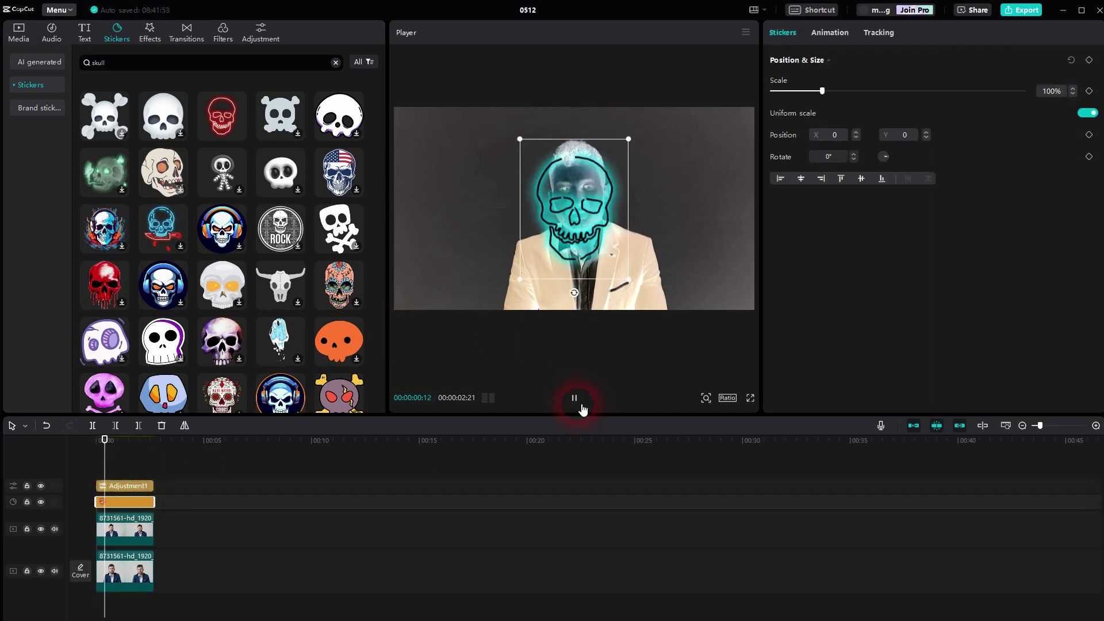
{"action": "left_click", "coordinate": [257, 455]}
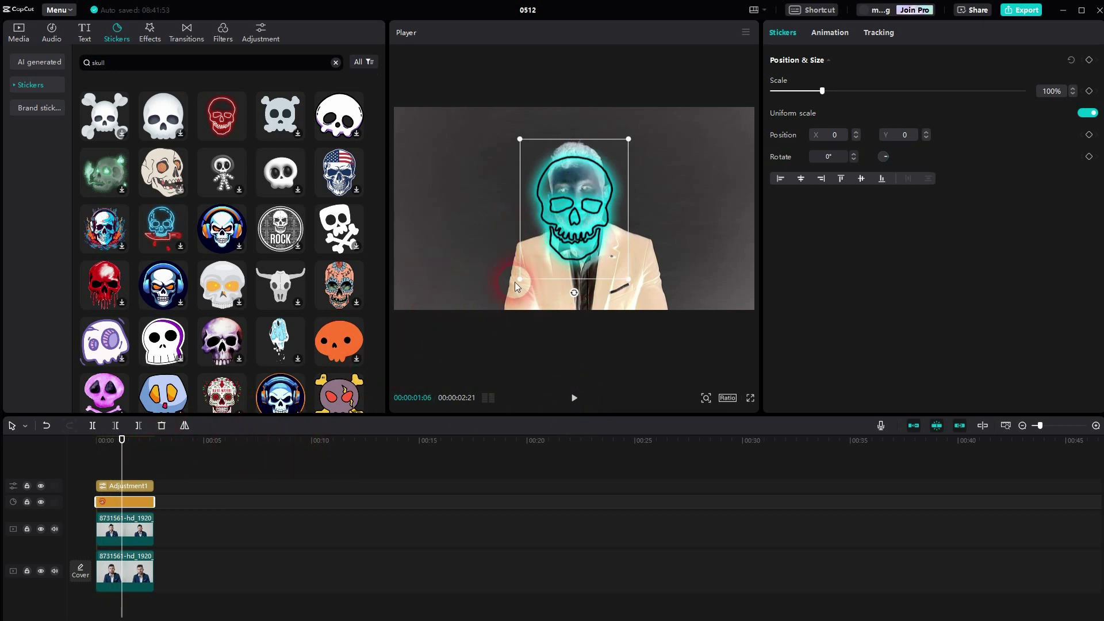
{"action": "left_click_drag", "start_coordinate": [518, 283], "coordinate": [537, 259]}
{"action": "left_click_drag", "start_coordinate": [581, 217], "coordinate": [579, 215]}
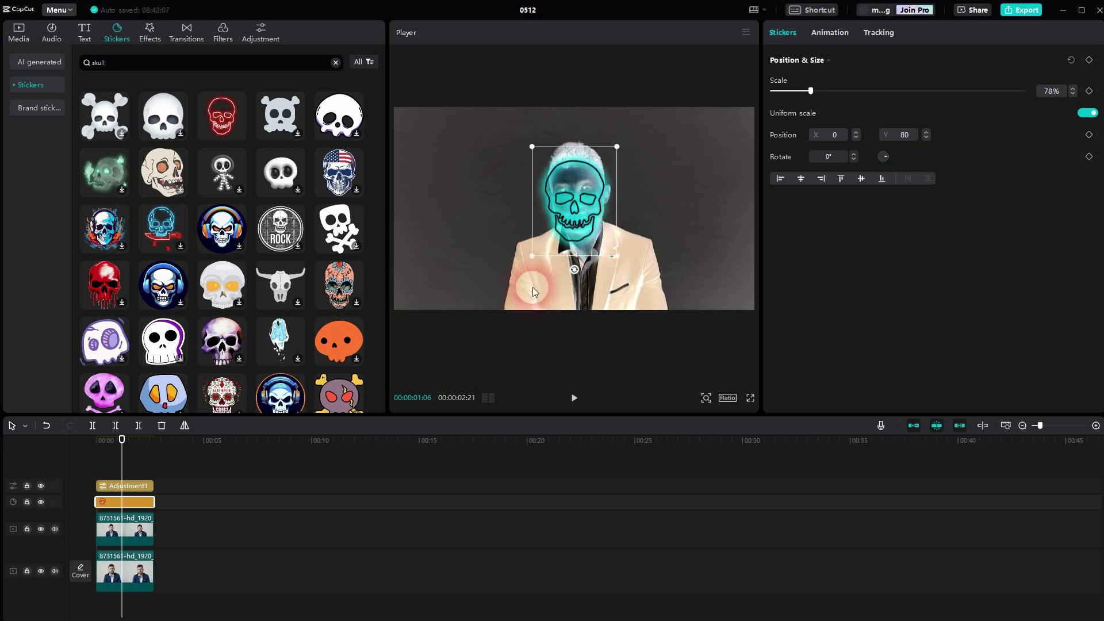
{"action": "left_click_drag", "start_coordinate": [527, 254], "coordinate": [536, 252]}
{"action": "left_click_drag", "start_coordinate": [582, 210], "coordinate": [582, 206]}
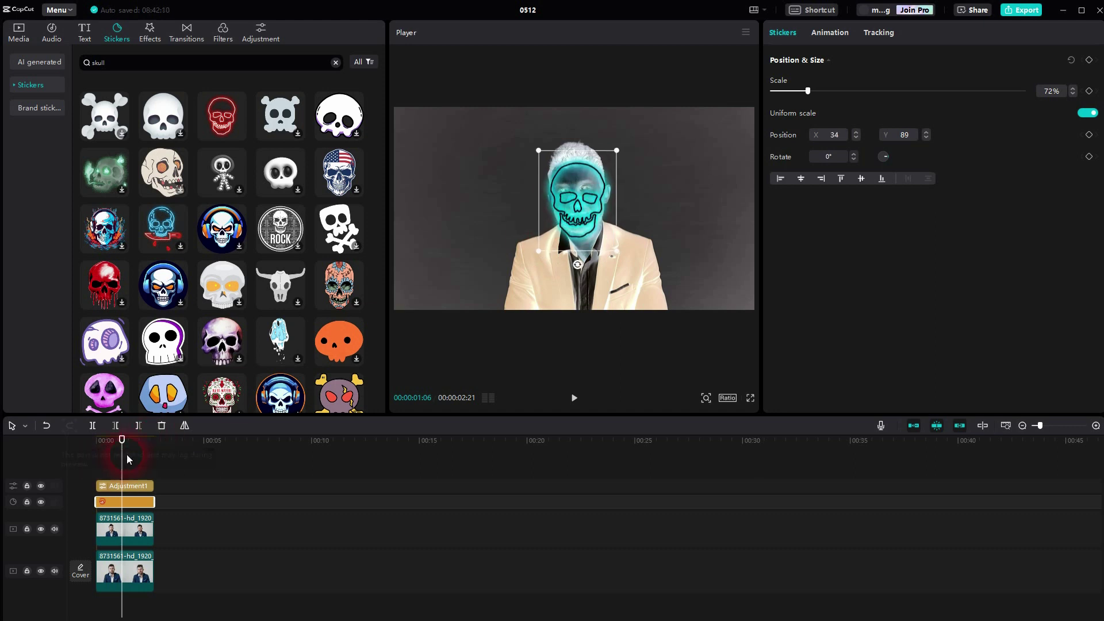
- Turn off the main track magnet and shift all timeline layers together to start at 00:00:01:00
{"action": "mouse_move", "coordinate": [128, 460]}
{"action": "left_mouse_down"}
{"action": "mouse_move", "coordinate": [92, 455]}
{"action": "mouse_move", "coordinate": [138, 460]}
{"action": "mouse_move", "coordinate": [99, 462]}
{"action": "mouse_move", "coordinate": [123, 464]}
{"action": "left_mouse_up"}
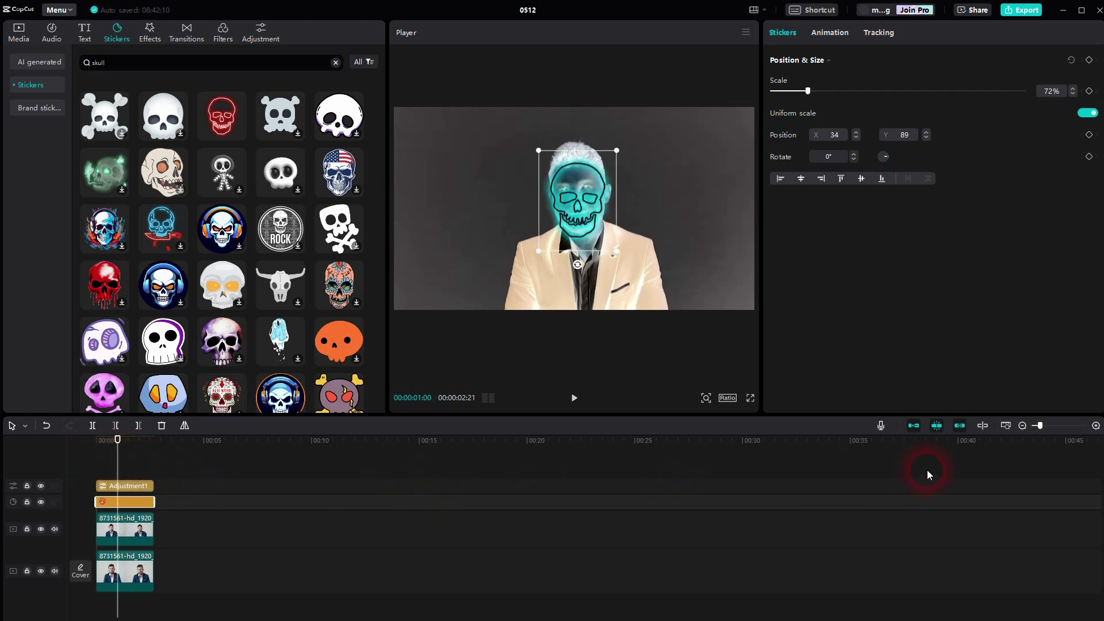
{"action": "left_click", "coordinate": [914, 425]}
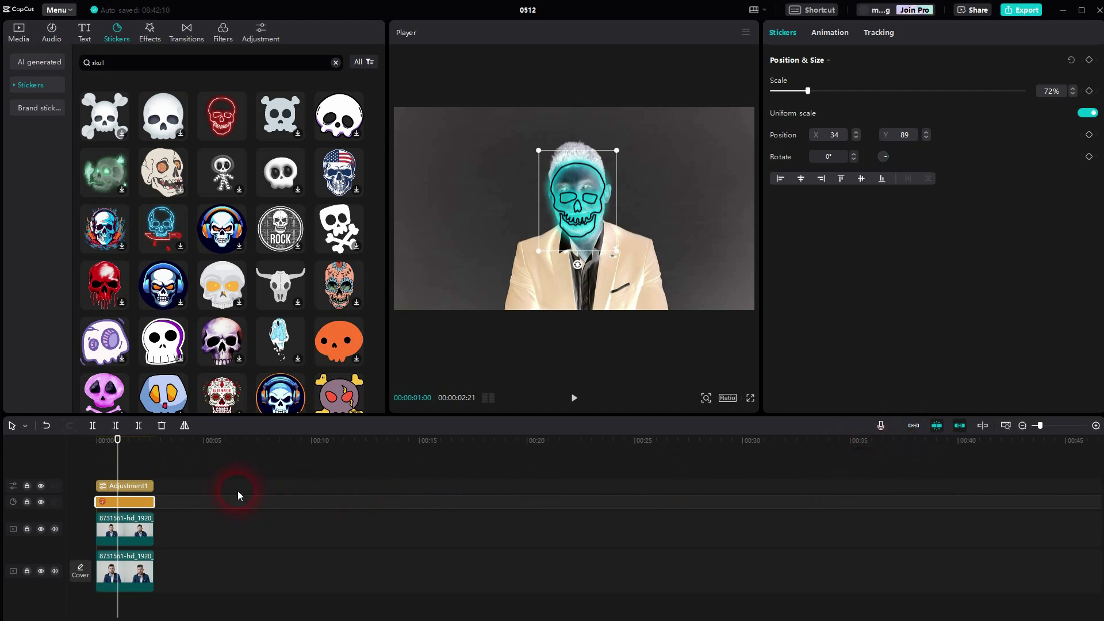
{"action": "left_click_drag", "start_coordinate": [178, 468], "coordinate": [118, 598]}
{"action": "left_click_drag", "start_coordinate": [144, 535], "coordinate": [162, 531]}
{"action": "left_click", "coordinate": [213, 471]}
- Extend the skull sticker's start back to 00:00:00:00 and play the sequence to check its timing
{"action": "left_click", "coordinate": [117, 502]}
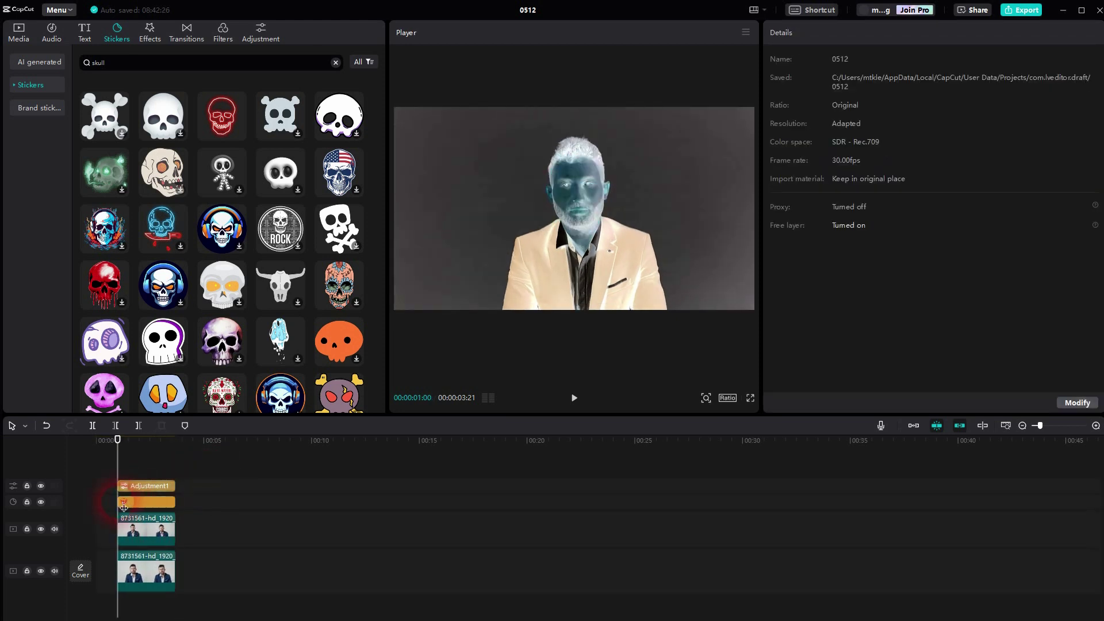
{"action": "left_click_drag", "start_coordinate": [117, 501], "coordinate": [73, 504]}
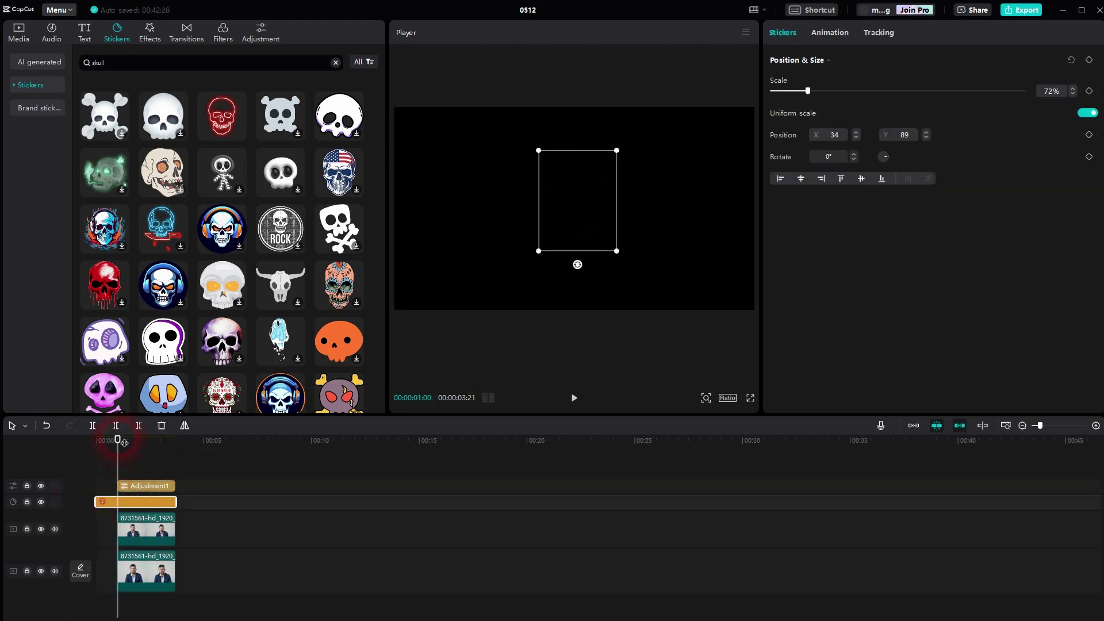
{"action": "left_click_drag", "start_coordinate": [124, 442], "coordinate": [92, 444]}
{"action": "key", "text": "space"}
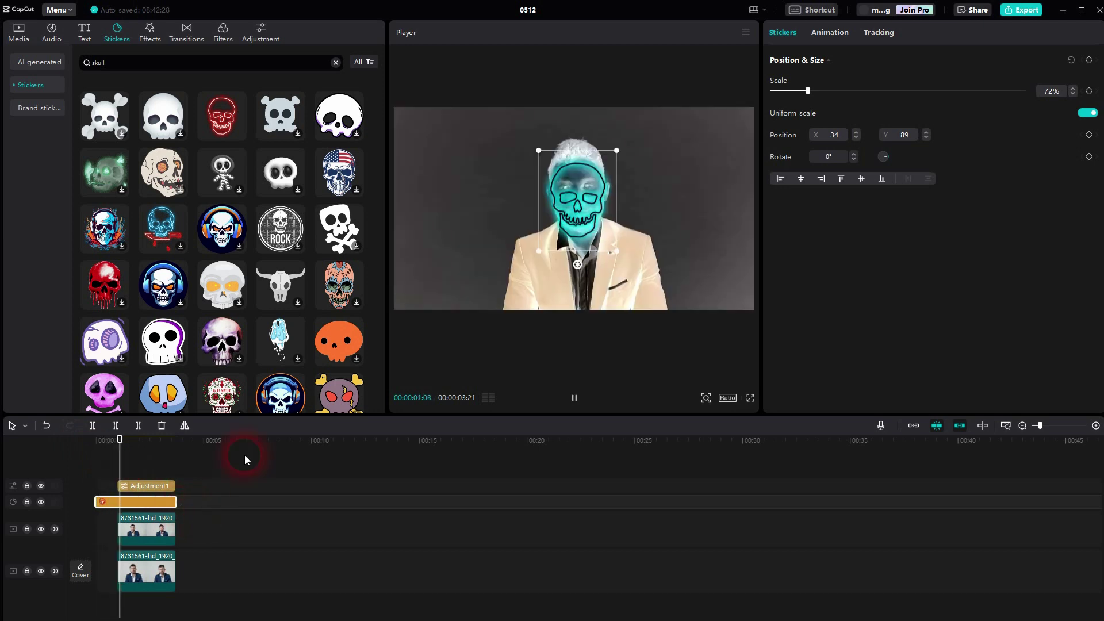
{"action": "key", "text": "space"}
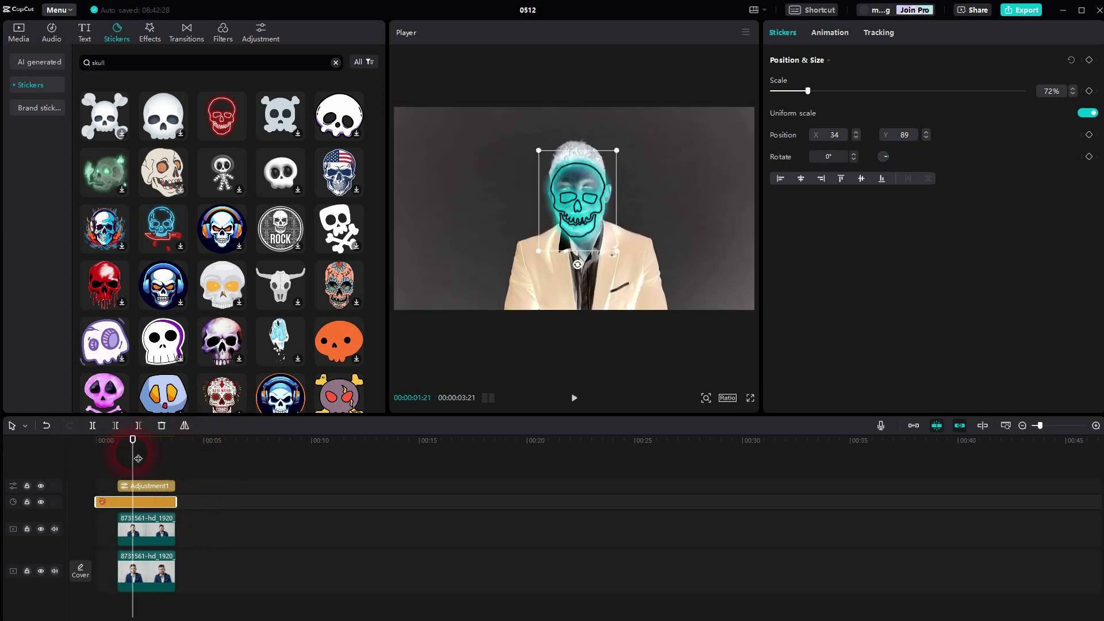
- Add position and rotation keyframes to the skull sticker at 00:00:01:00, fitting it to the face at 78% scale, X 34, Y 202
{"action": "left_click_drag", "start_coordinate": [138, 459], "coordinate": [123, 461]}
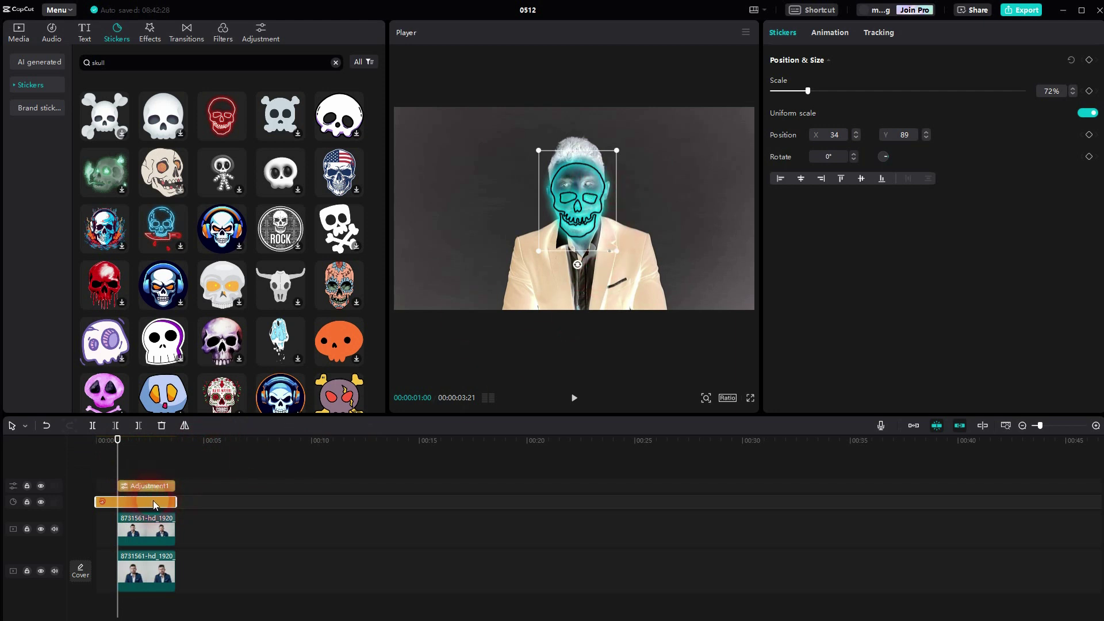
{"action": "left_click", "coordinate": [1029, 138]}
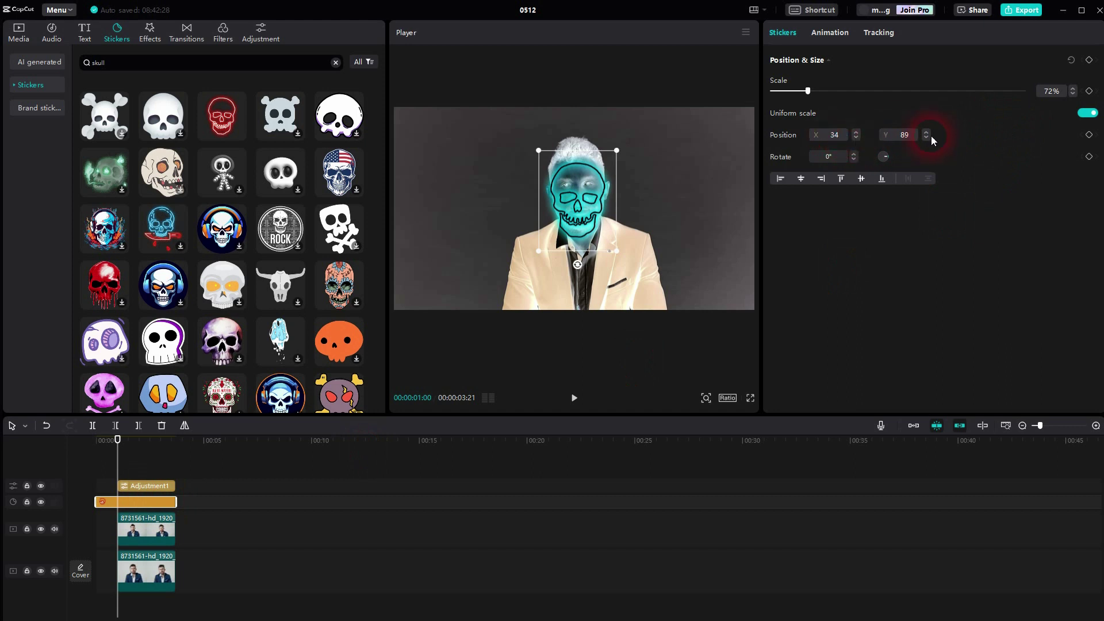
{"action": "left_click", "coordinate": [1090, 157]}
{"action": "left_click_drag", "start_coordinate": [578, 216], "coordinate": [595, 161]}
{"action": "left_click", "coordinate": [623, 251]}
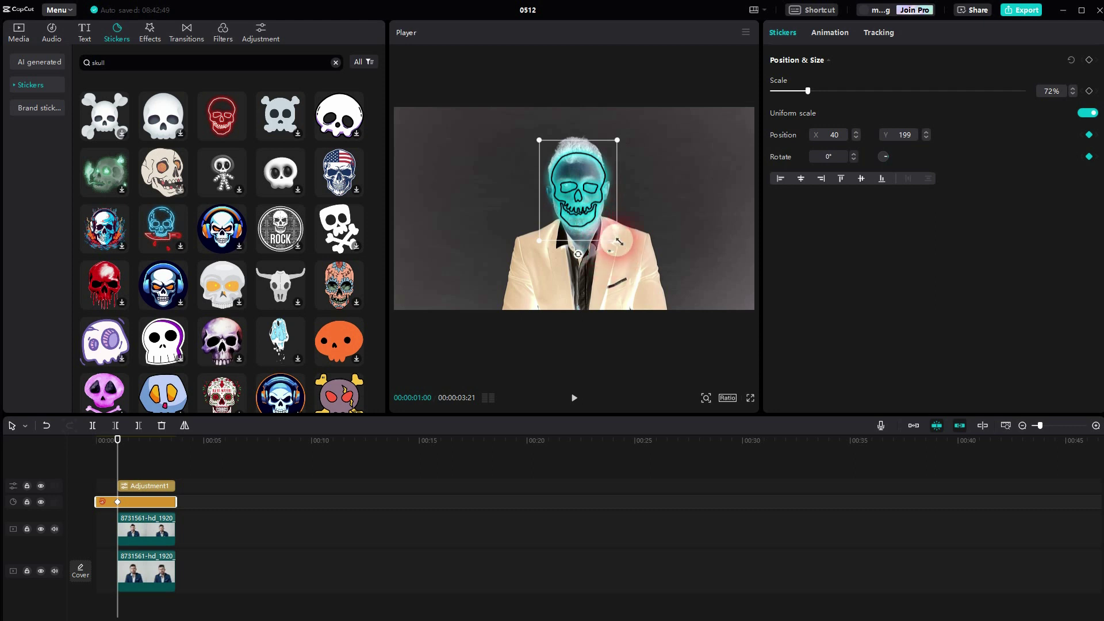
{"action": "mouse_move", "coordinate": [618, 242]}
{"action": "left_mouse_down"}
{"action": "mouse_move", "coordinate": [627, 253]}
{"action": "mouse_move", "coordinate": [621, 246]}
{"action": "left_mouse_up"}
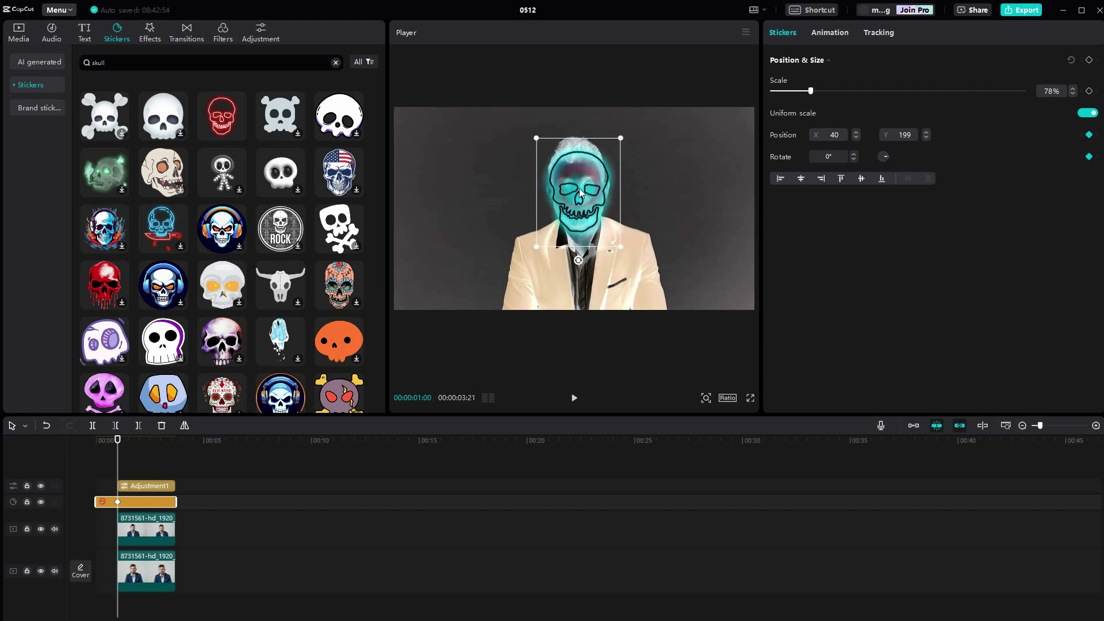
{"action": "left_click_drag", "start_coordinate": [580, 188], "coordinate": [578, 186]}
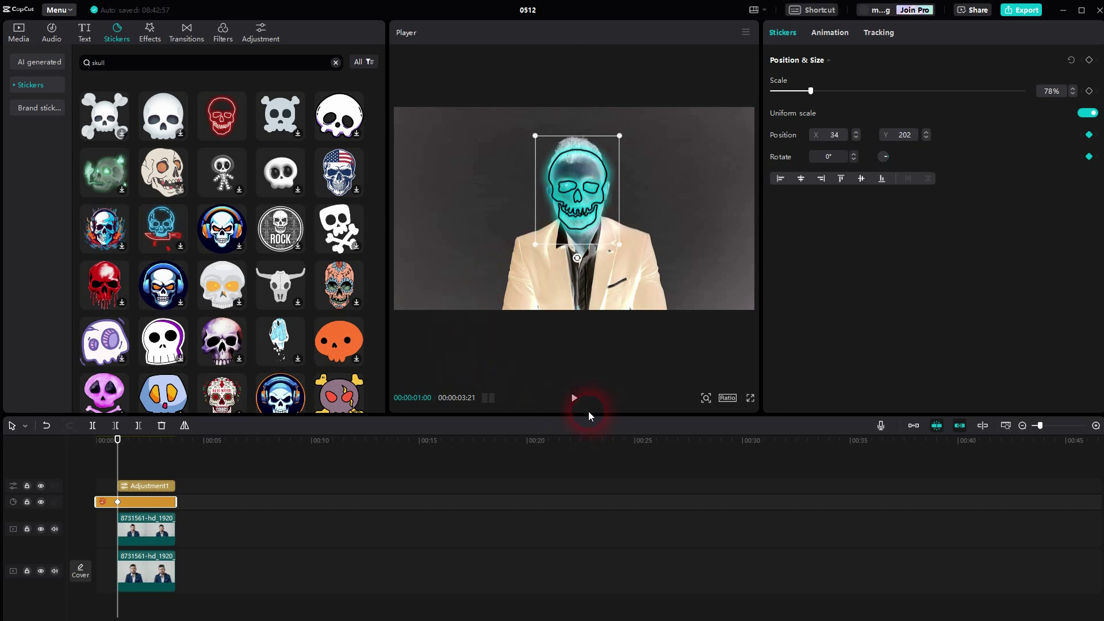
- Advance several frames to where the head shifts and keyframe the skull sticker's position at X 0, Y 174
{"action": "key", "text": "Right"}
{"action": "key", "text": "Right"}
{"action": "key", "text": "Right"}
{"action": "key", "text": "Right"}
{"action": "key", "text": "Right"}
- Keyframe the skull sticker at 00:00:01:16 with rotation -5° and position X 0, Y 190 to follow the tilting head
{"action": "key", "text": "Right"}
{"action": "key", "text": "Right"}
{"action": "key", "text": "Right"}
{"action": "key", "text": "Right"}
{"action": "left_click_drag", "start_coordinate": [580, 199], "coordinate": [579, 198]}
{"action": "key", "text": "Right"}
{"action": "key", "text": "Right"}
{"action": "key", "text": "Right"}
{"action": "key", "text": "Right"}
{"action": "key", "text": "Right"}
{"action": "key", "text": "Right"}
{"action": "key", "text": "Right"}
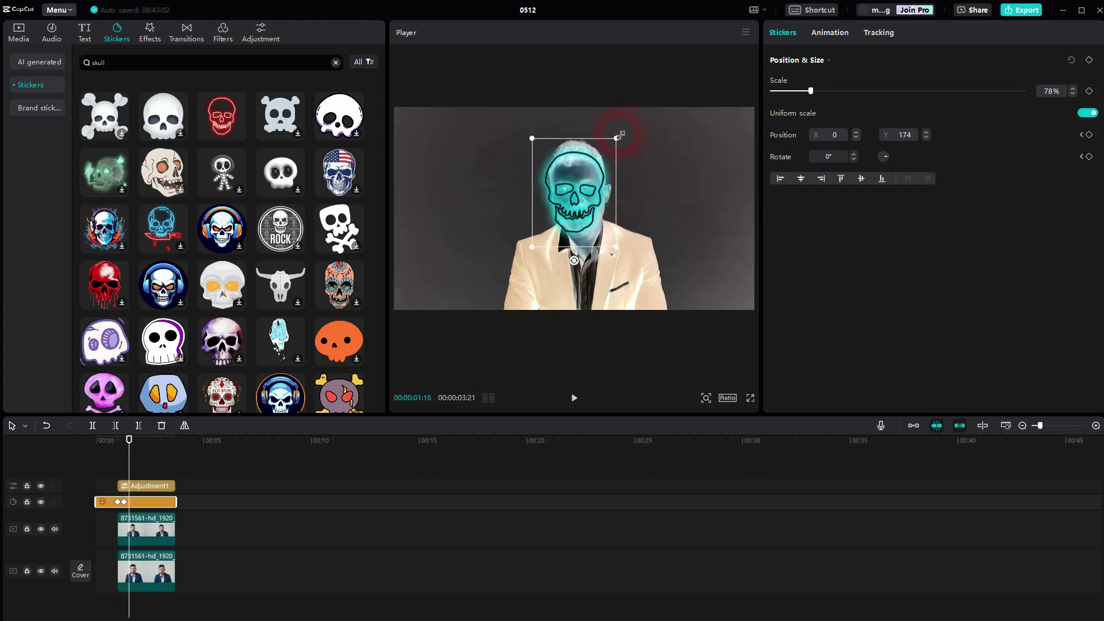
{"action": "left_click_drag", "start_coordinate": [573, 260], "coordinate": [581, 263]}
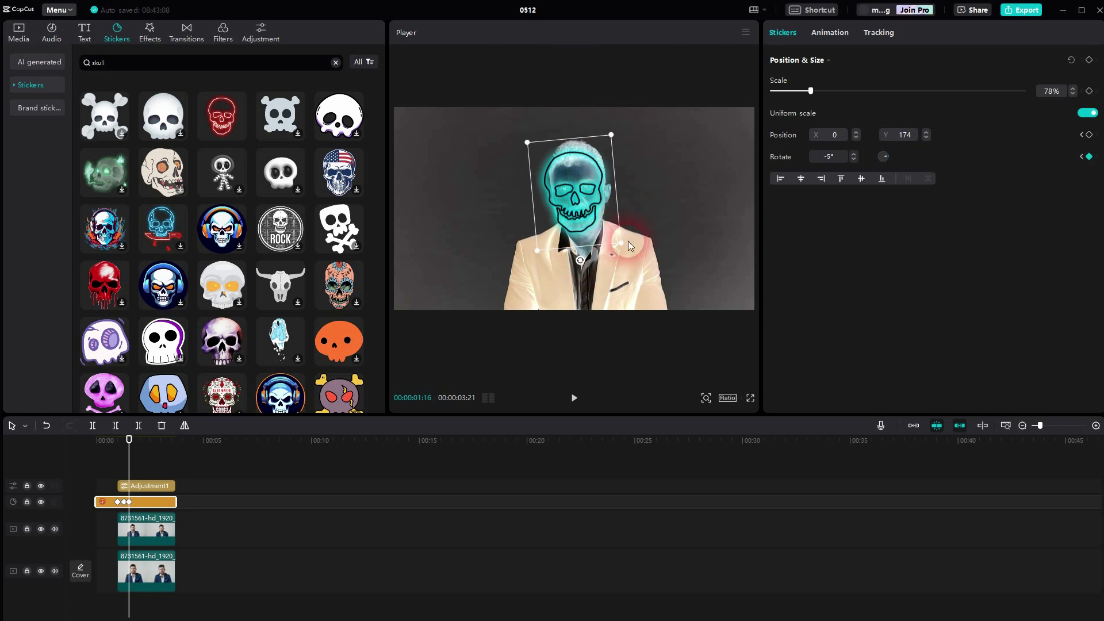
{"action": "left_click_drag", "start_coordinate": [575, 197], "coordinate": [578, 195]}
- Check the skull's alignment frame by frame up to 00:00:02:14 and keyframe its position there at X 0, Y 165
{"action": "key", "text": "Right"}
{"action": "key", "text": "Right"}
{"action": "key", "text": "Right"}
{"action": "key", "text": "Right"}
{"action": "key", "text": "Right"}
{"action": "key", "text": "Right"}
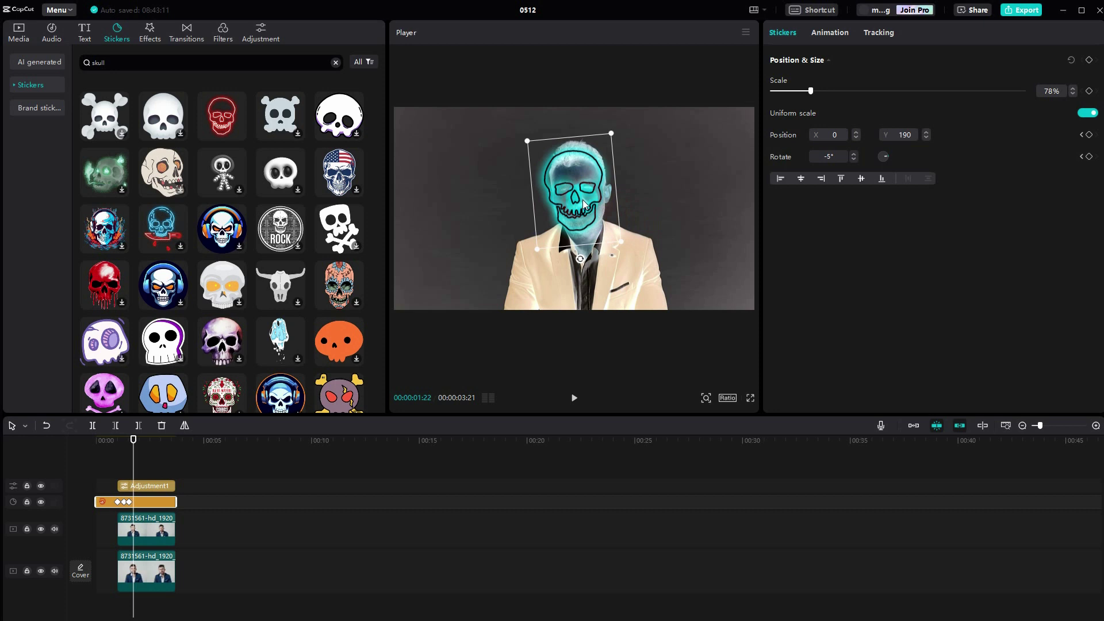
{"action": "key", "text": "Right"}
{"action": "key", "text": "Right"}
{"action": "key", "text": "Right"}
{"action": "key", "text": "Right"}
{"action": "key", "text": "Right"}
{"action": "key", "text": "Right"}
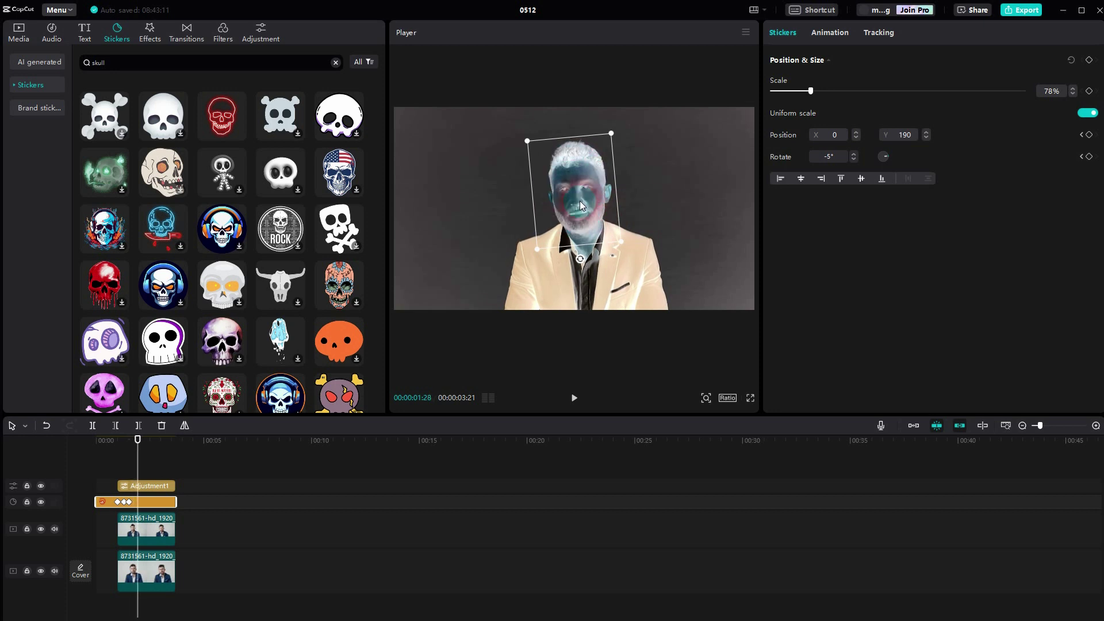
{"action": "key", "text": "Right"}
{"action": "key", "text": "Right"}
{"action": "key", "text": "Right"}
{"action": "key", "text": "Right"}
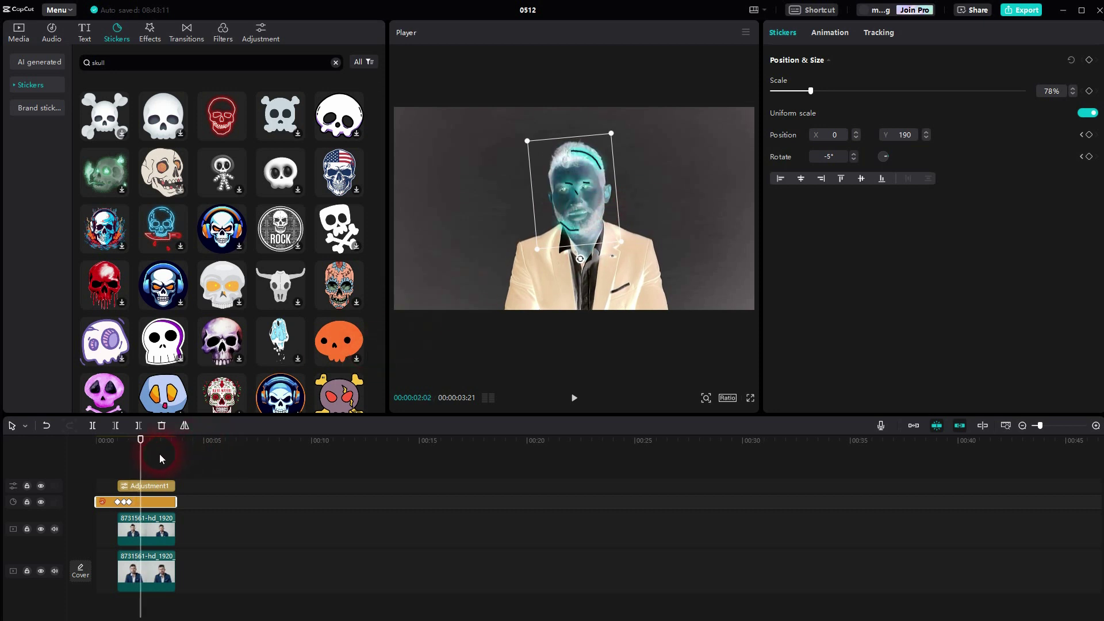
{"action": "key", "text": "Right"}
{"action": "key", "text": "Right"}
{"action": "key", "text": "Right"}
{"action": "key", "text": "Right"}
{"action": "key", "text": "Right"}
{"action": "key", "text": "Right"}
{"action": "key", "text": "Right"}
{"action": "key", "text": "Right"}
{"action": "key", "text": "Right"}
{"action": "key", "text": "Right"}
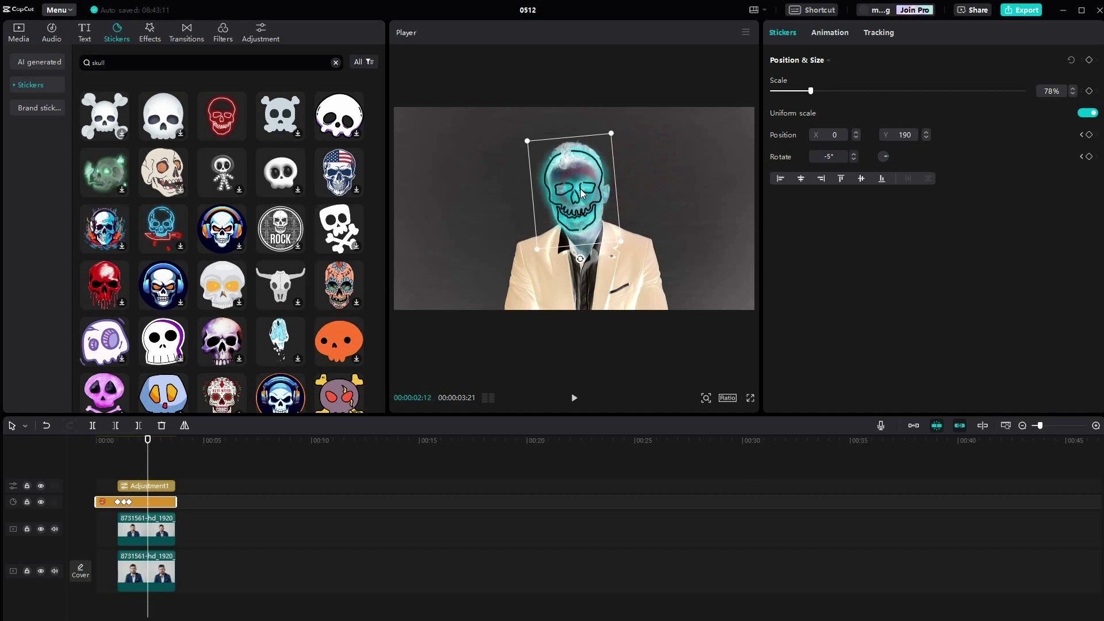
{"action": "key", "text": "Right"}
{"action": "key", "text": "Right"}
{"action": "left_click", "coordinate": [222, 490]}
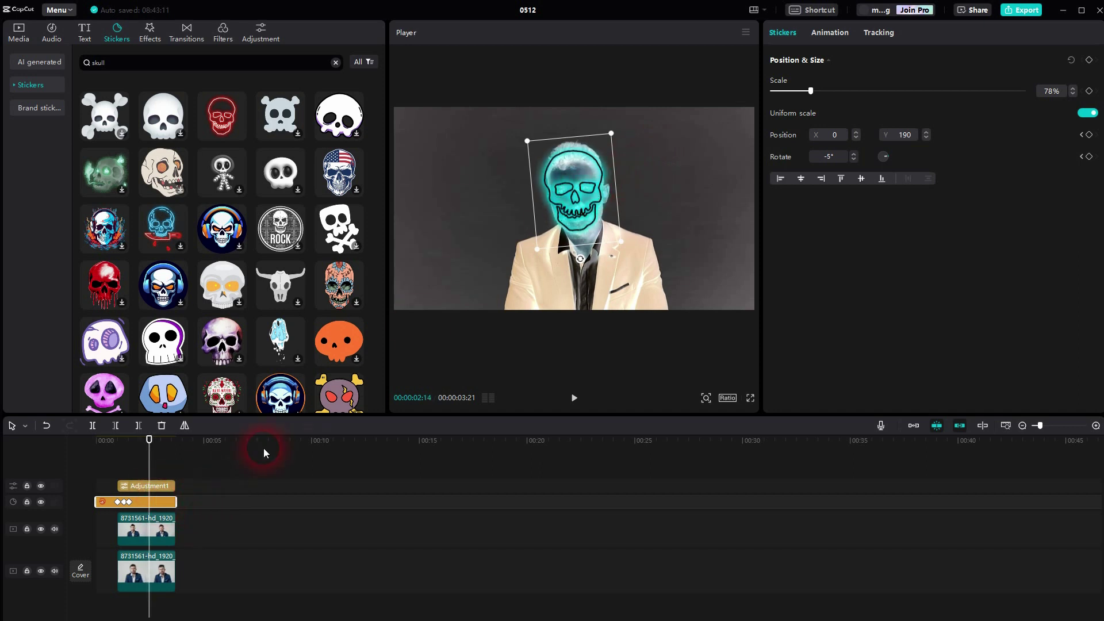
{"action": "left_click_drag", "start_coordinate": [571, 193], "coordinate": [567, 196]}
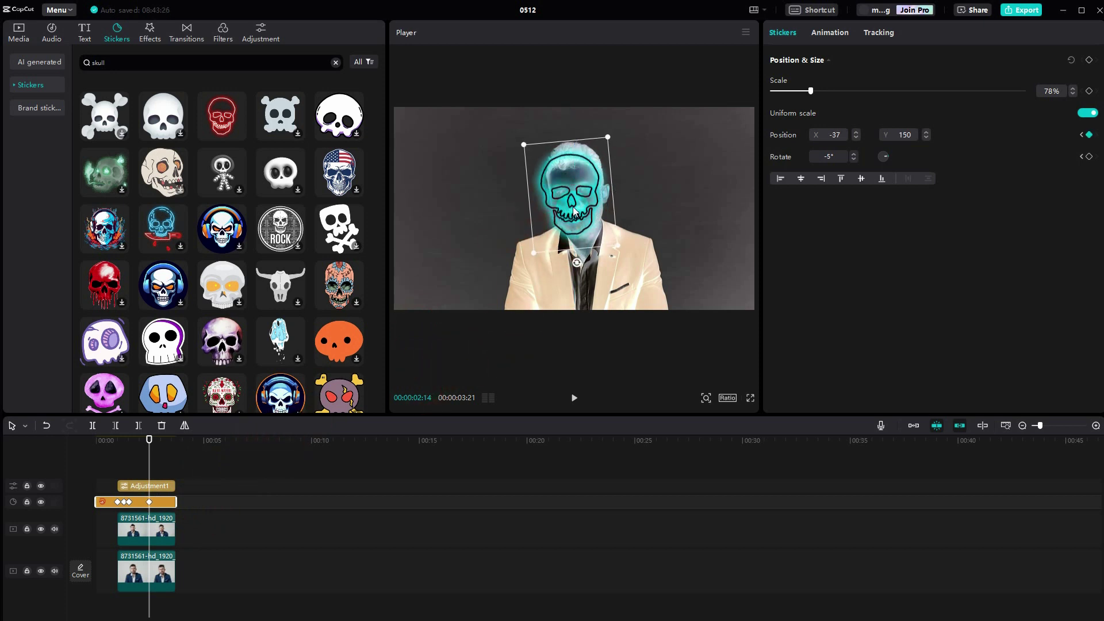
{"action": "left_click_drag", "start_coordinate": [579, 204], "coordinate": [582, 203]}
- Keyframe the skull sticker at 00:00:03:00 with rotation -4° and position X 0, Y 187
{"action": "key", "text": "Right"}
{"action": "key", "text": "Right"}
{"action": "key", "text": "Right"}
{"action": "key", "text": "Right"}
{"action": "key", "text": "Right"}
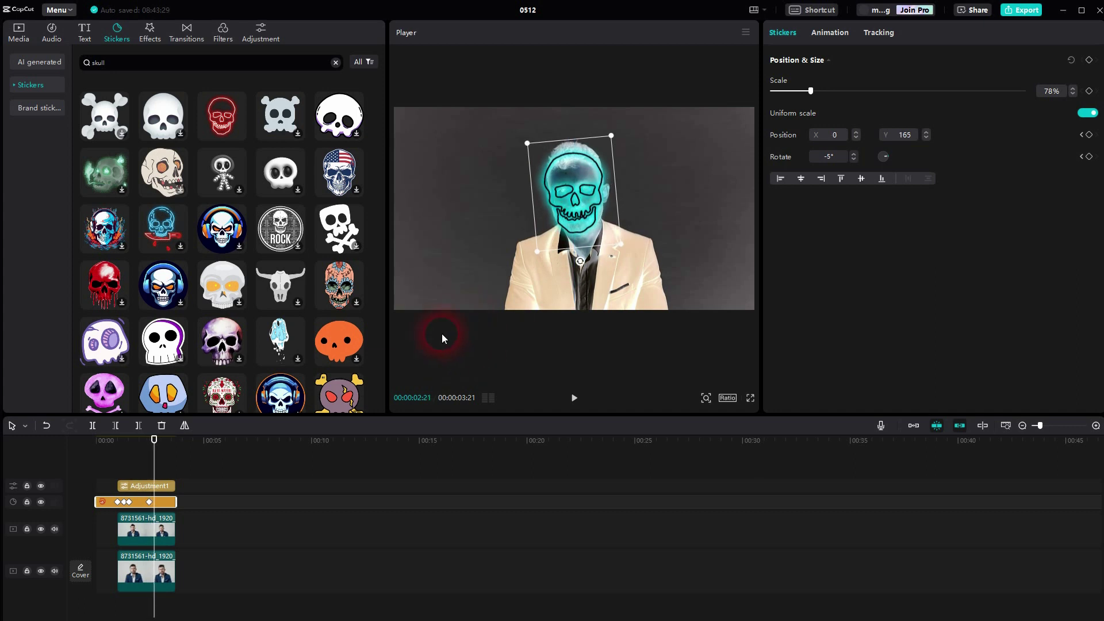
{"action": "left_click", "coordinate": [161, 467]}
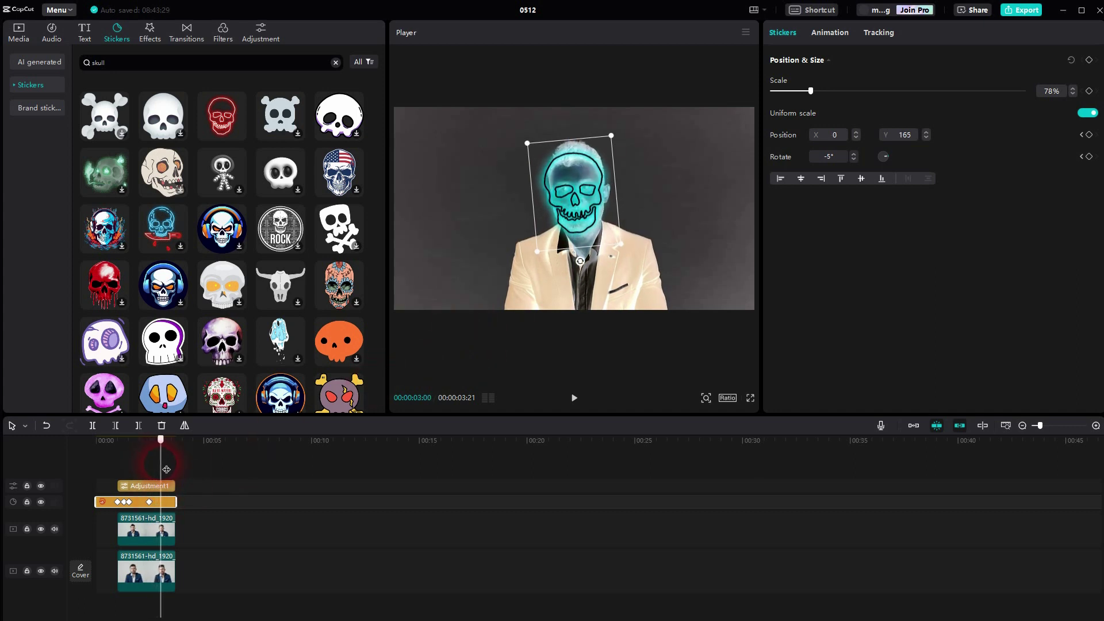
{"action": "left_click", "coordinate": [517, 235]}
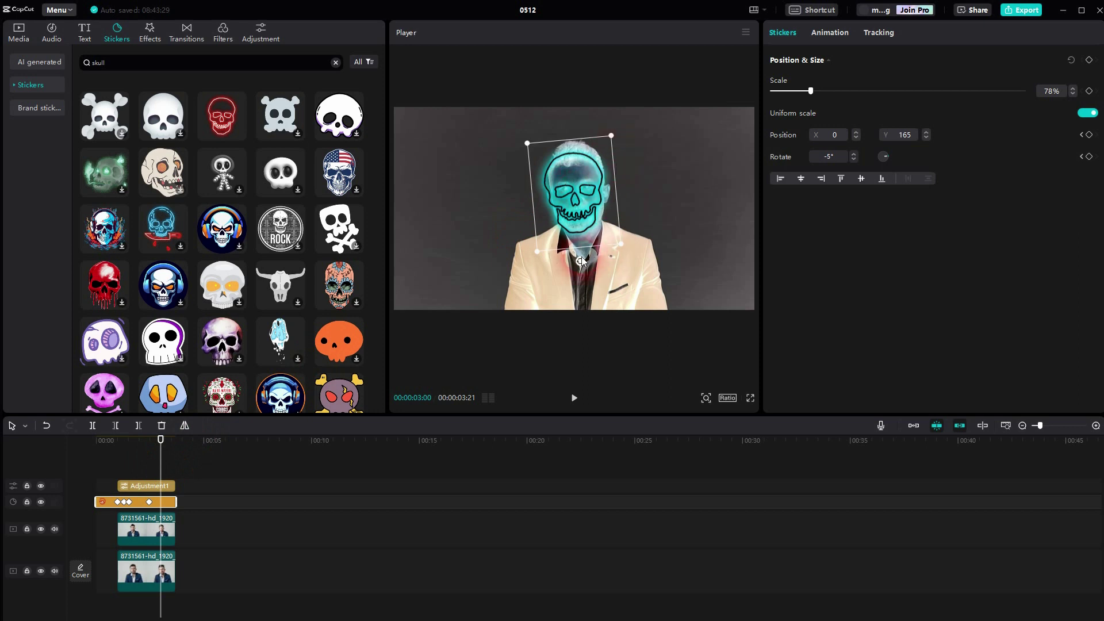
{"action": "left_click_drag", "start_coordinate": [581, 259], "coordinate": [581, 261]}
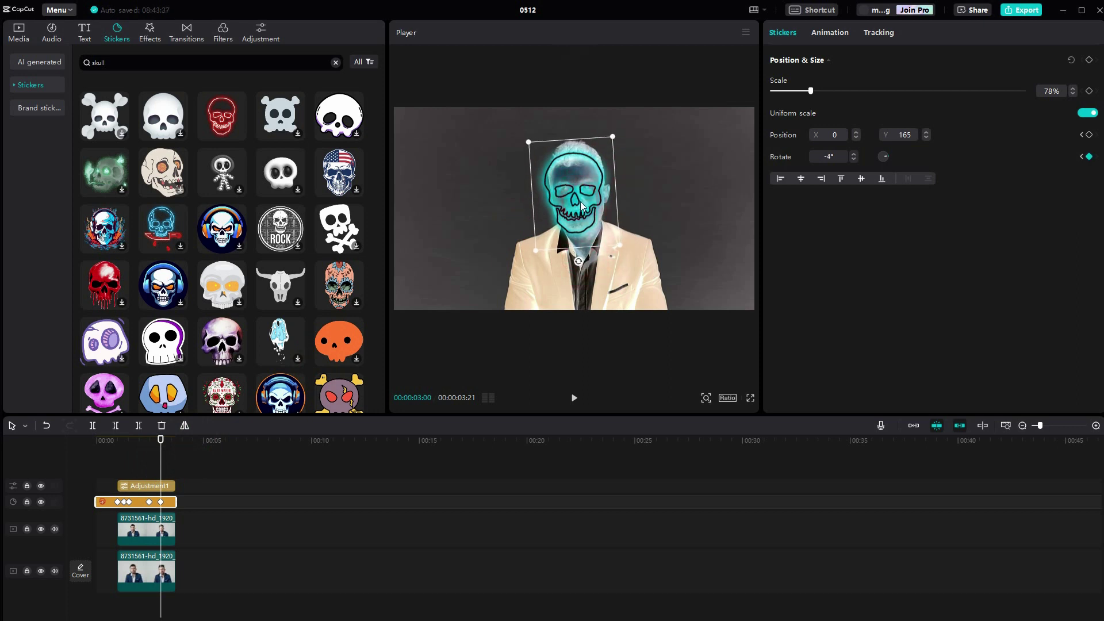
{"action": "left_click_drag", "start_coordinate": [581, 202], "coordinate": [581, 198]}
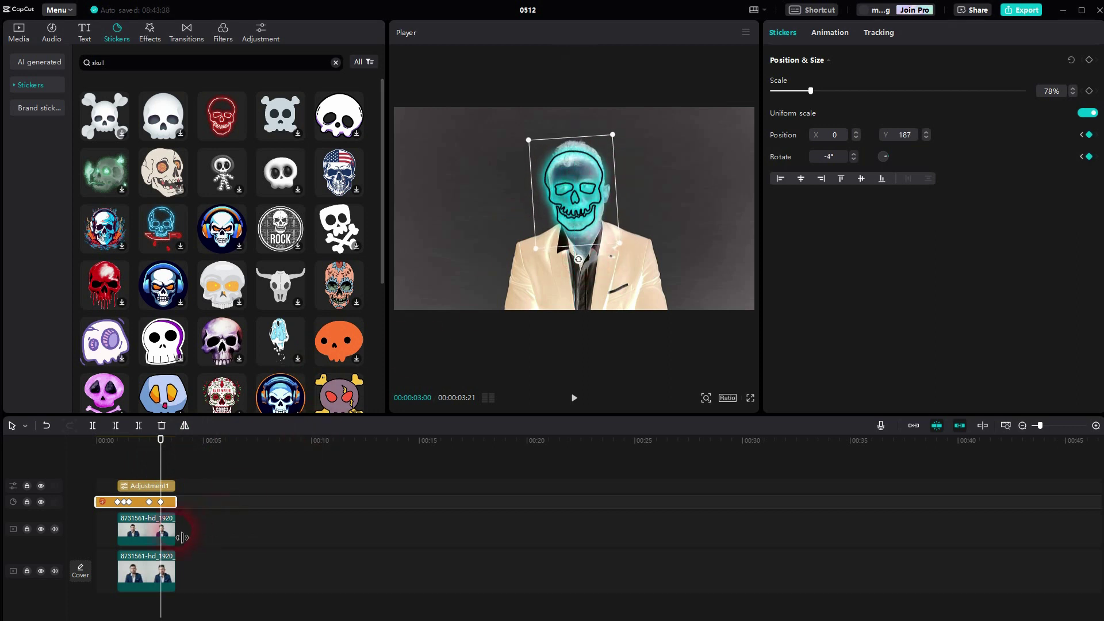
- Keyframe the skull sticker at the sequence's end, 00:00:03:21, with rotation -7° and position X 0, Y 165
{"action": "left_click_drag", "start_coordinate": [169, 460], "coordinate": [179, 463]}
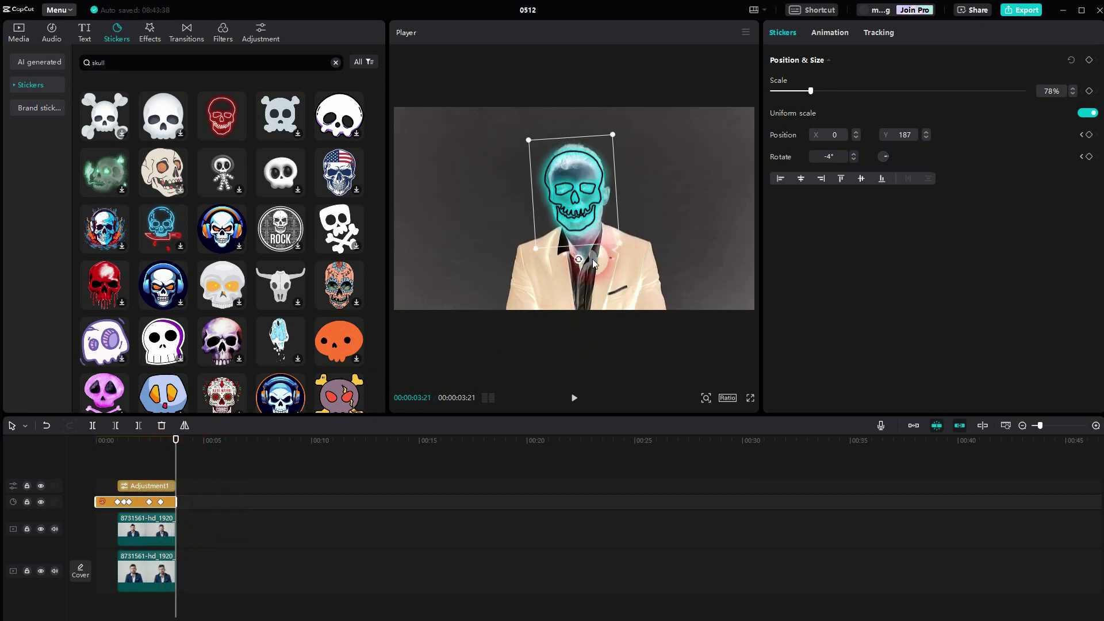
{"action": "left_click_drag", "start_coordinate": [579, 259], "coordinate": [583, 261]}
{"action": "left_click_drag", "start_coordinate": [582, 186], "coordinate": [581, 188]}
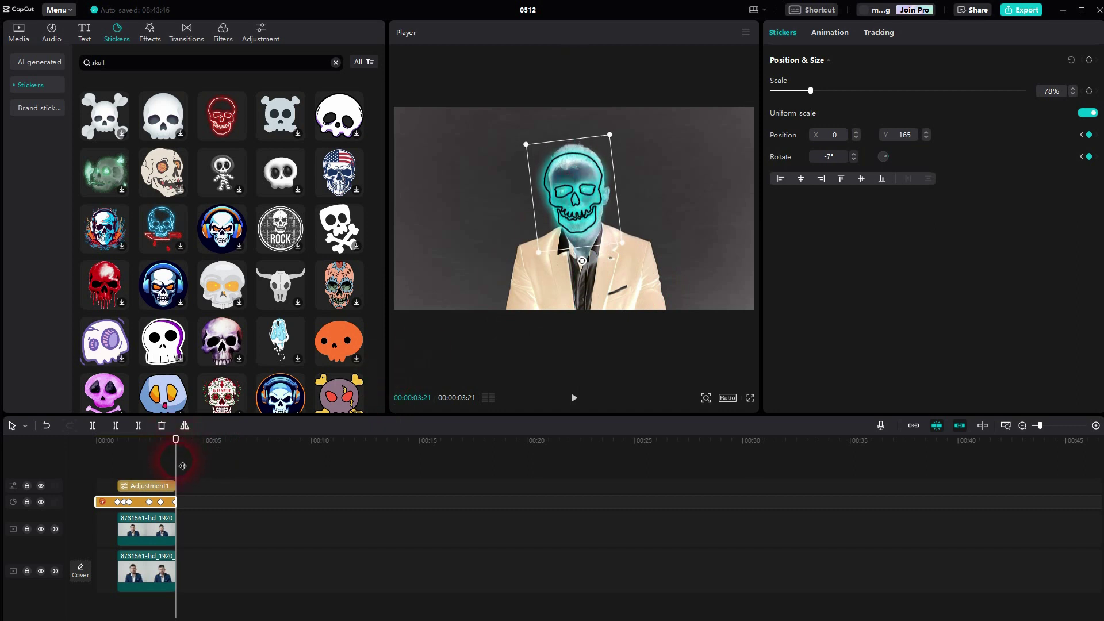
- Combine the adjustment layer, skull sticker and upper video clip into a compound clip
{"action": "left_click_drag", "start_coordinate": [182, 466], "coordinate": [67, 480]}
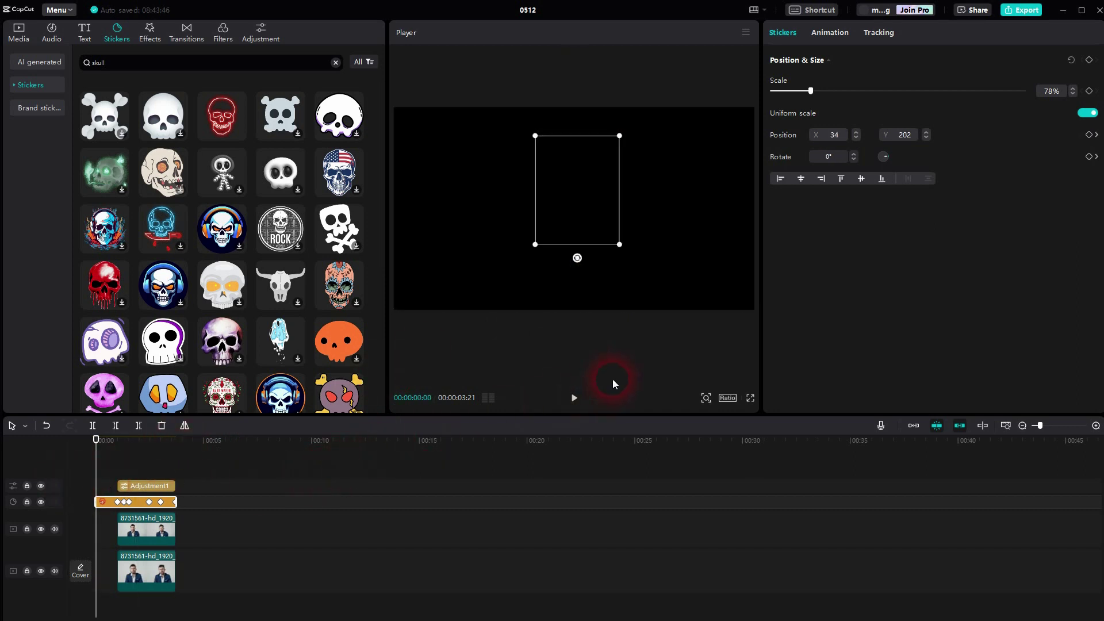
{"action": "left_click_drag", "start_coordinate": [200, 476], "coordinate": [142, 526]}
{"action": "right_click", "coordinate": [141, 527]}
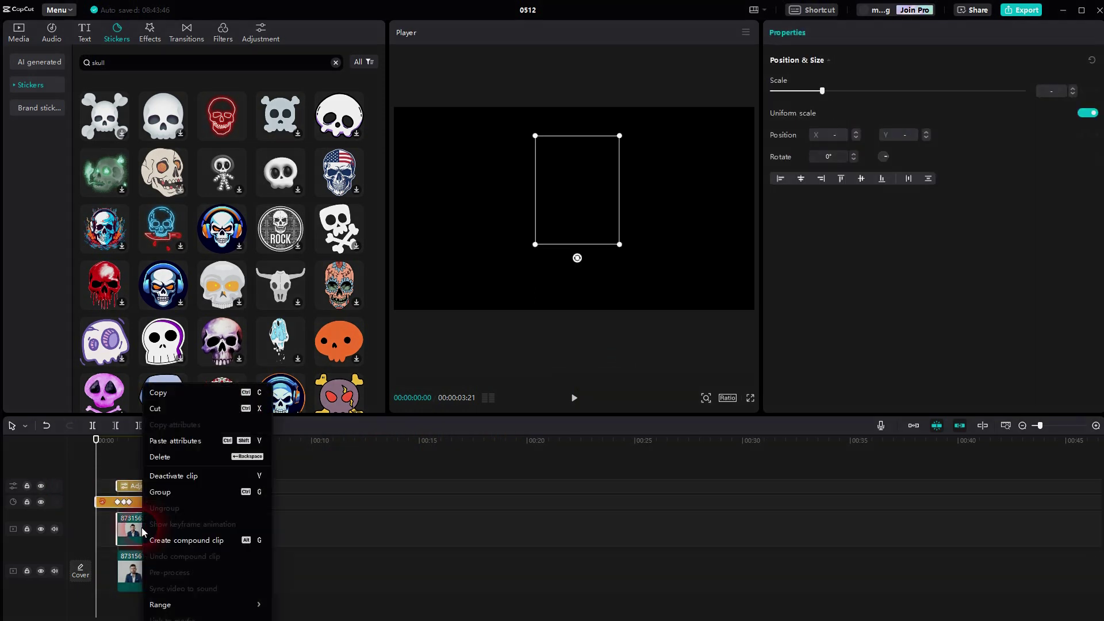
{"action": "left_click", "coordinate": [184, 544]}
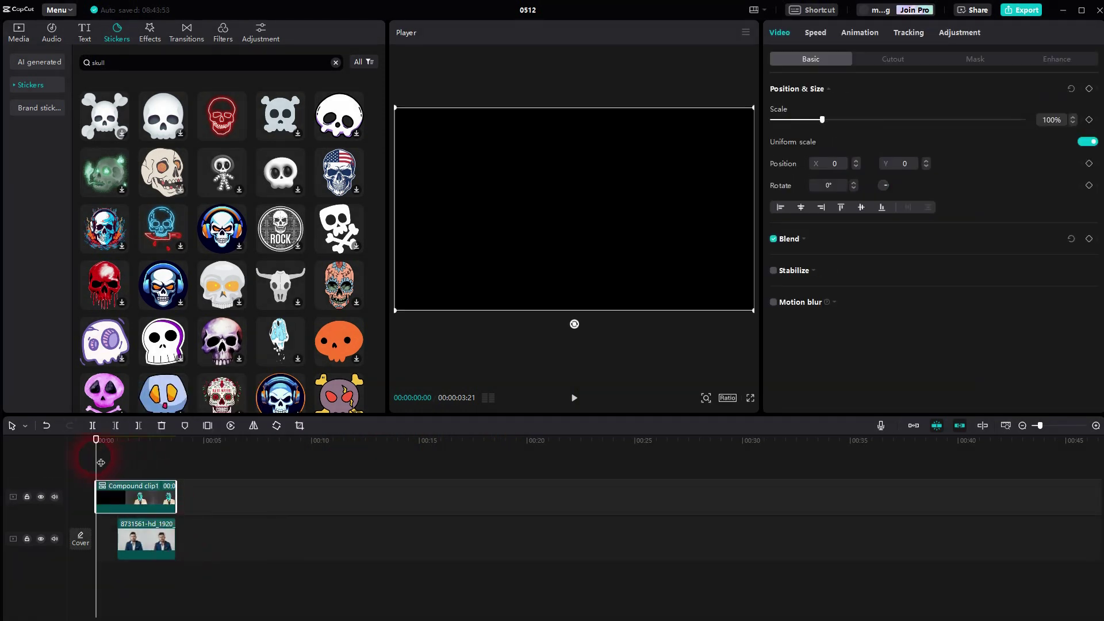
- Split off and delete the compound clip's part before 00:00:01:00, and shift both remaining clips to the timeline's start
{"action": "left_click_drag", "start_coordinate": [100, 462], "coordinate": [116, 486]}
{"action": "key", "text": "ctrl+b"}
{"action": "left_click", "coordinate": [108, 495]}
{"action": "key", "text": "Delete"}
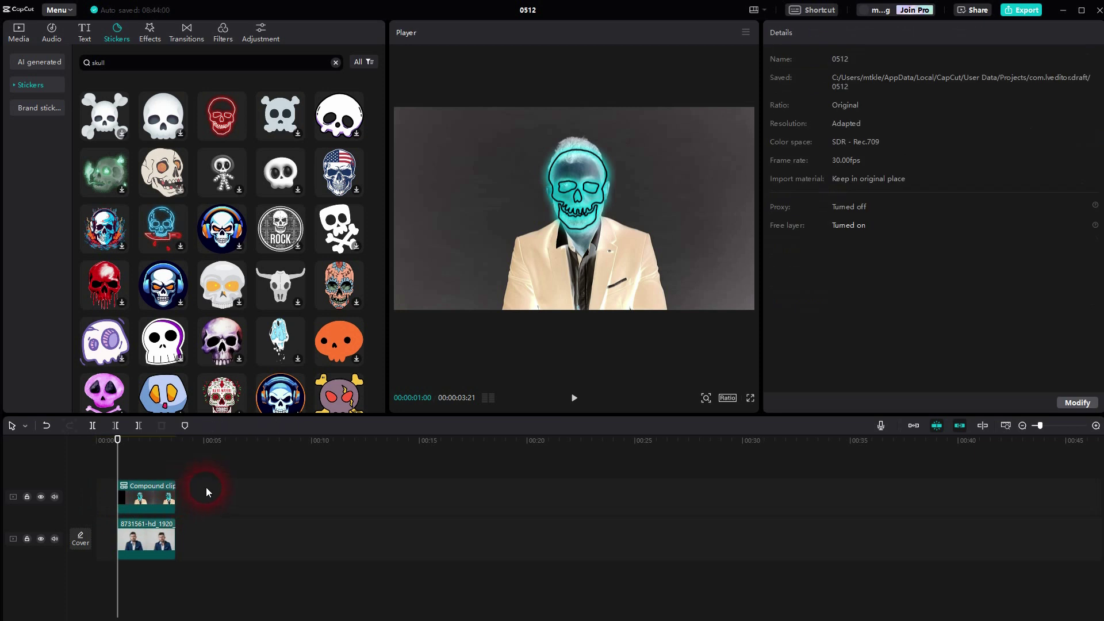
{"action": "left_click_drag", "start_coordinate": [205, 489], "coordinate": [116, 529]}
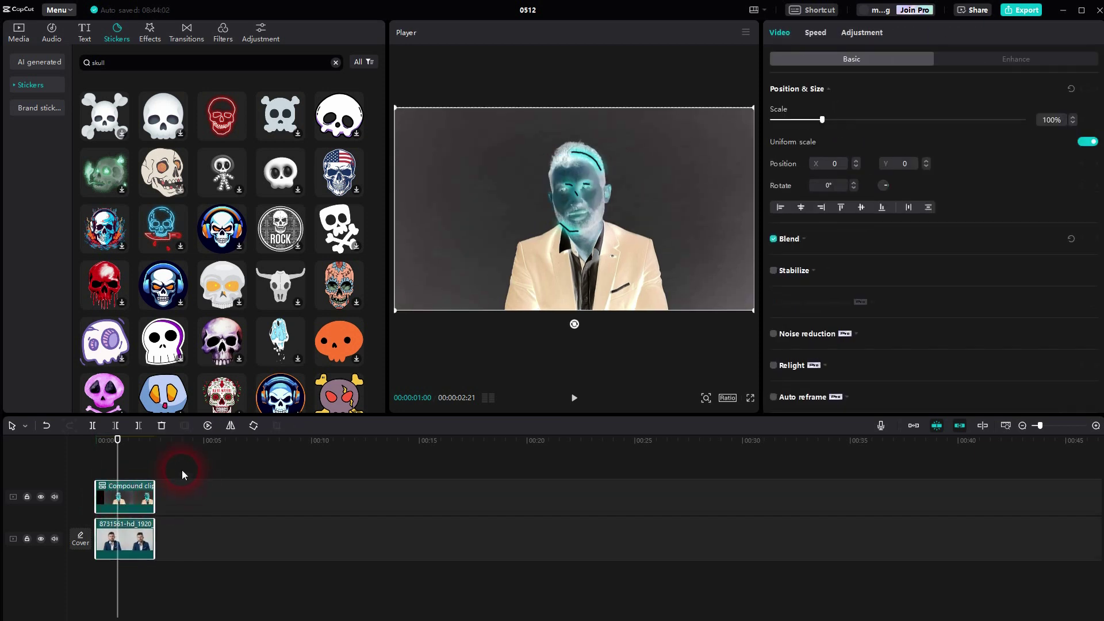
- Play the sequence from the beginning to check how the skull follows the face, and return to 00:00:00:00
{"action": "left_click_drag", "start_coordinate": [118, 467], "coordinate": [72, 468]}
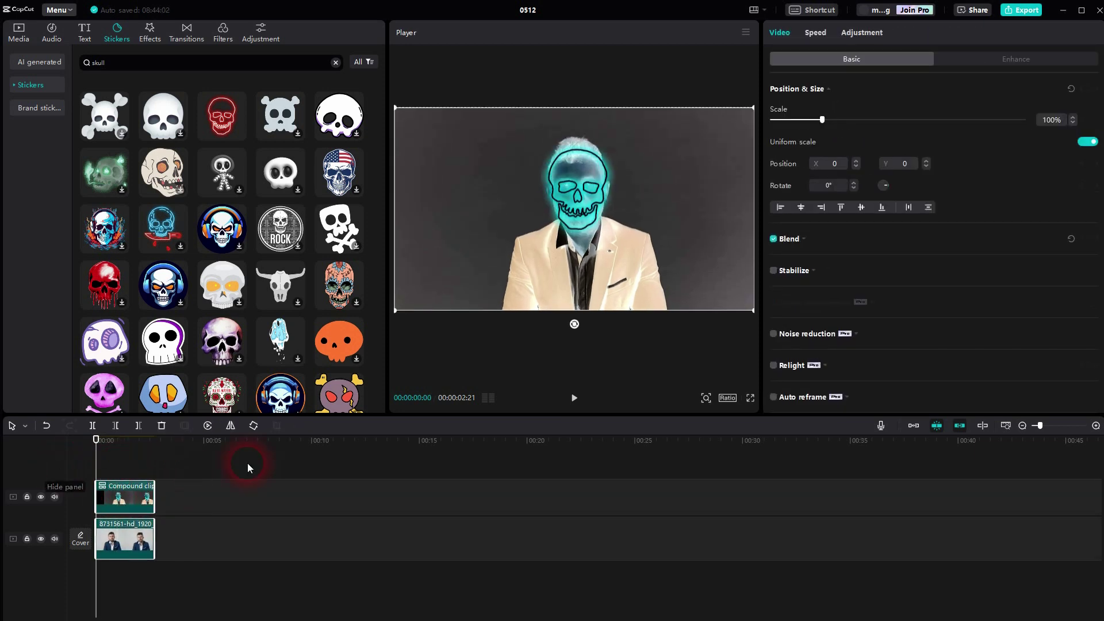
{"action": "left_click", "coordinate": [575, 397]}
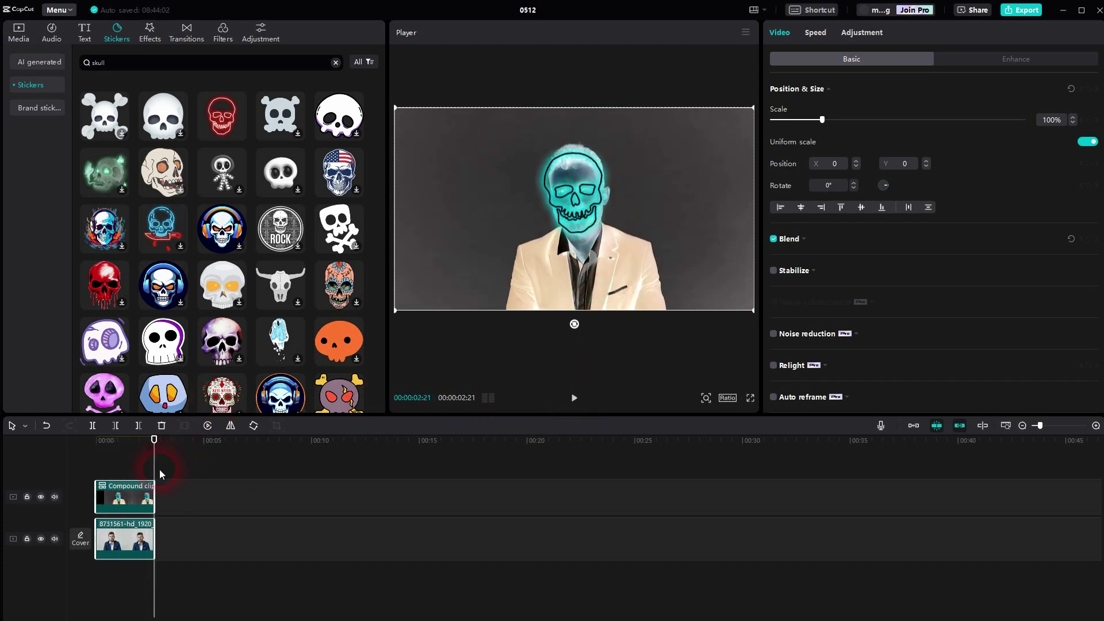
{"action": "left_click_drag", "start_coordinate": [160, 467], "coordinate": [59, 477]}
{"action": "mouse_move", "coordinate": [221, 134]}
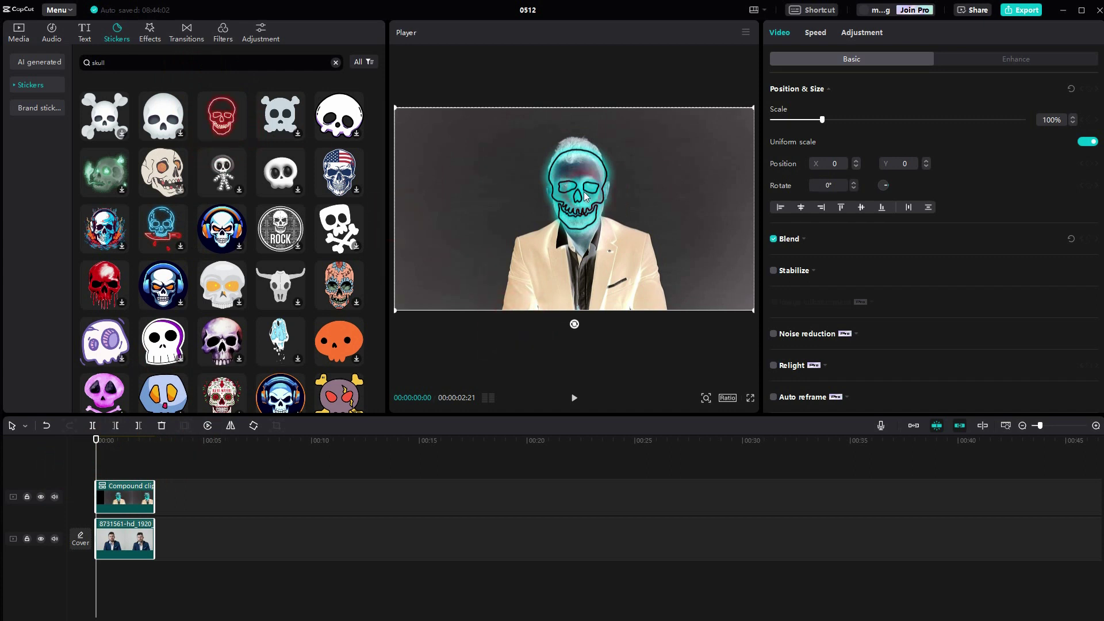
- Apply a Rectangle mask to the compound clip
{"action": "left_click", "coordinate": [126, 499]}
{"action": "left_click", "coordinate": [130, 537]}
{"action": "left_click", "coordinate": [148, 501]}
{"action": "left_click", "coordinate": [815, 130]}
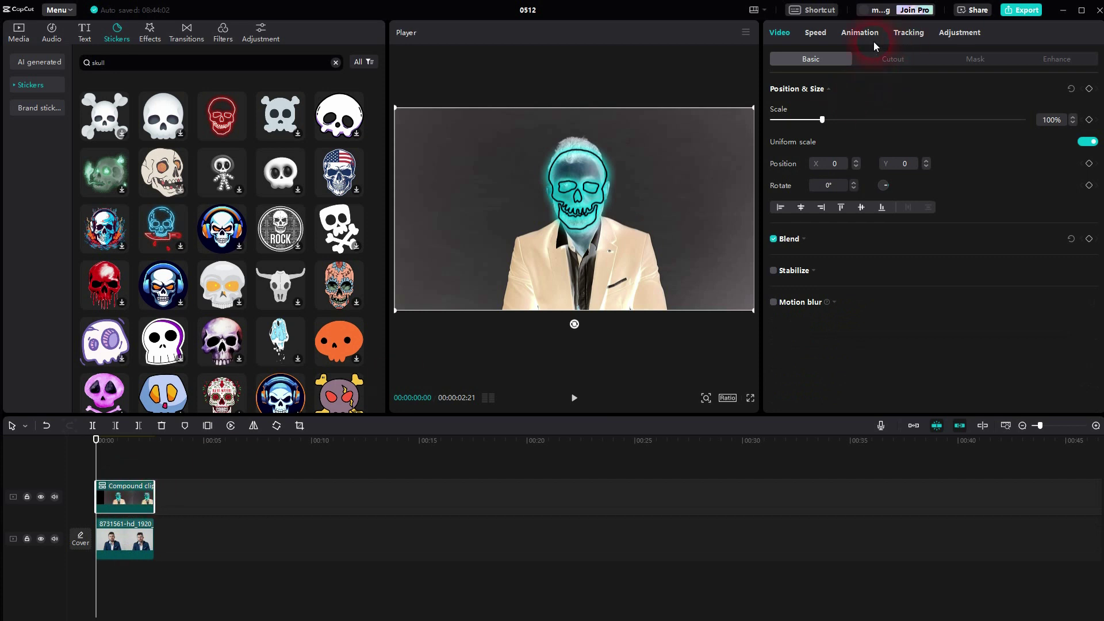
{"action": "left_click", "coordinate": [959, 60]}
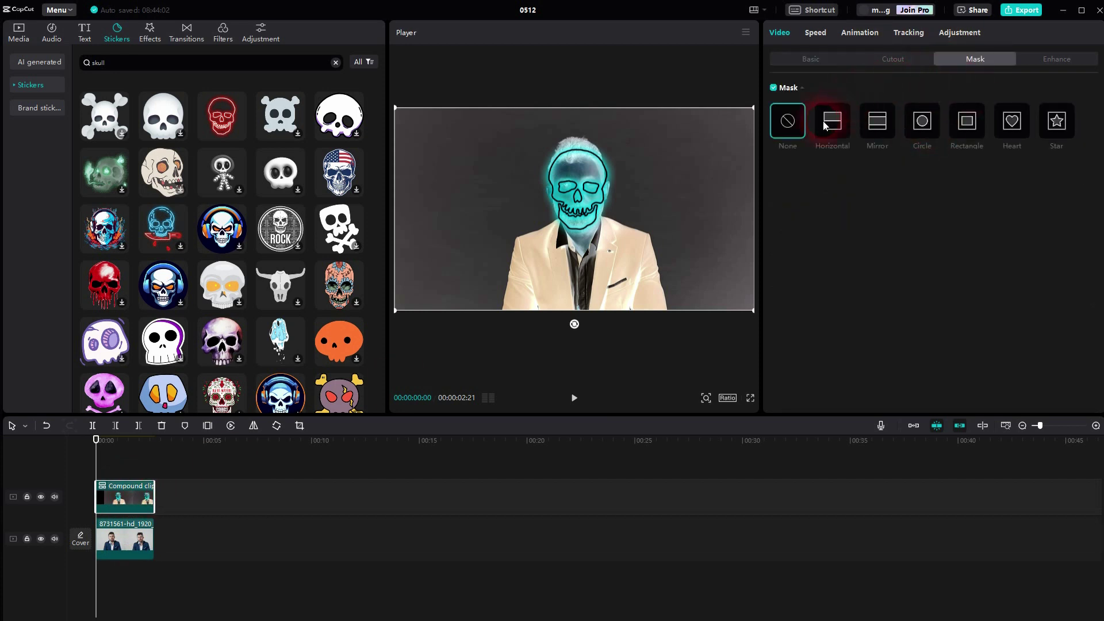
{"action": "left_click", "coordinate": [877, 121]}
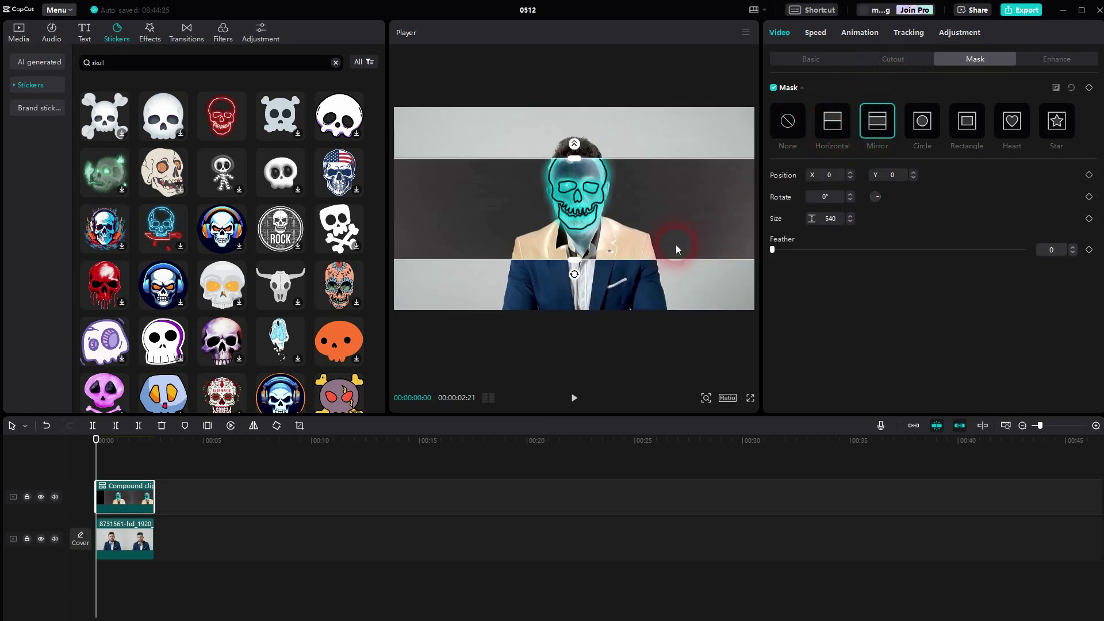
{"action": "left_click", "coordinate": [834, 130]}
{"action": "left_click", "coordinate": [972, 124]}
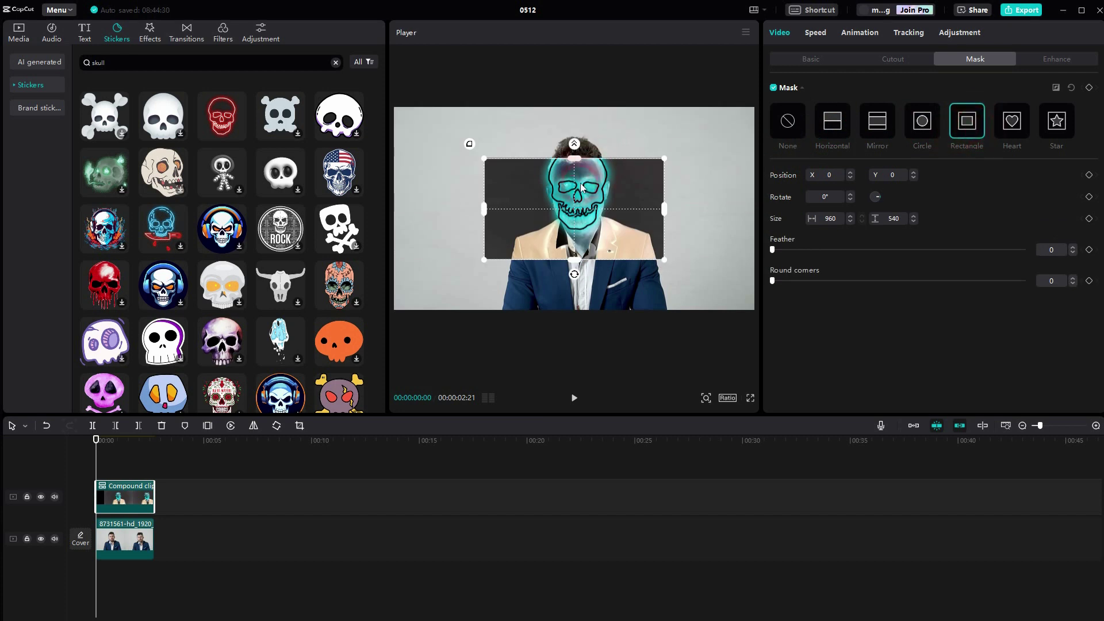
- Fit the rectangle mask around the man's head at size 850 × 424, positioned at X 21, Y 86
{"action": "left_click_drag", "start_coordinate": [580, 206], "coordinate": [591, 193]}
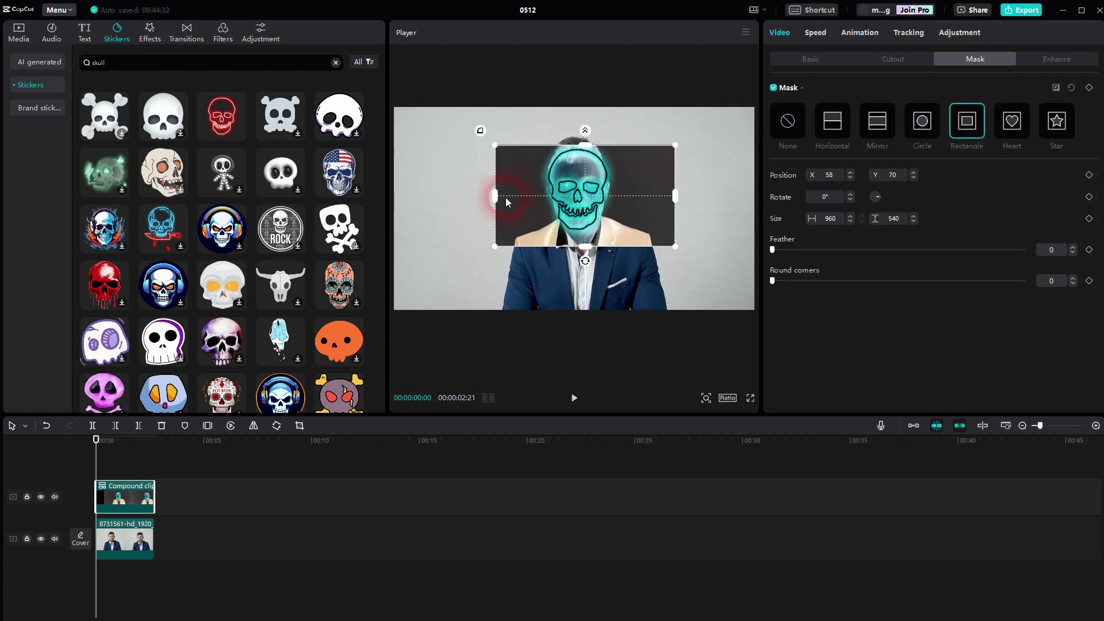
{"action": "left_click_drag", "start_coordinate": [486, 196], "coordinate": [496, 197]}
{"action": "left_click_drag", "start_coordinate": [641, 194], "coordinate": [631, 192]}
{"action": "left_click_drag", "start_coordinate": [582, 244], "coordinate": [582, 233]}
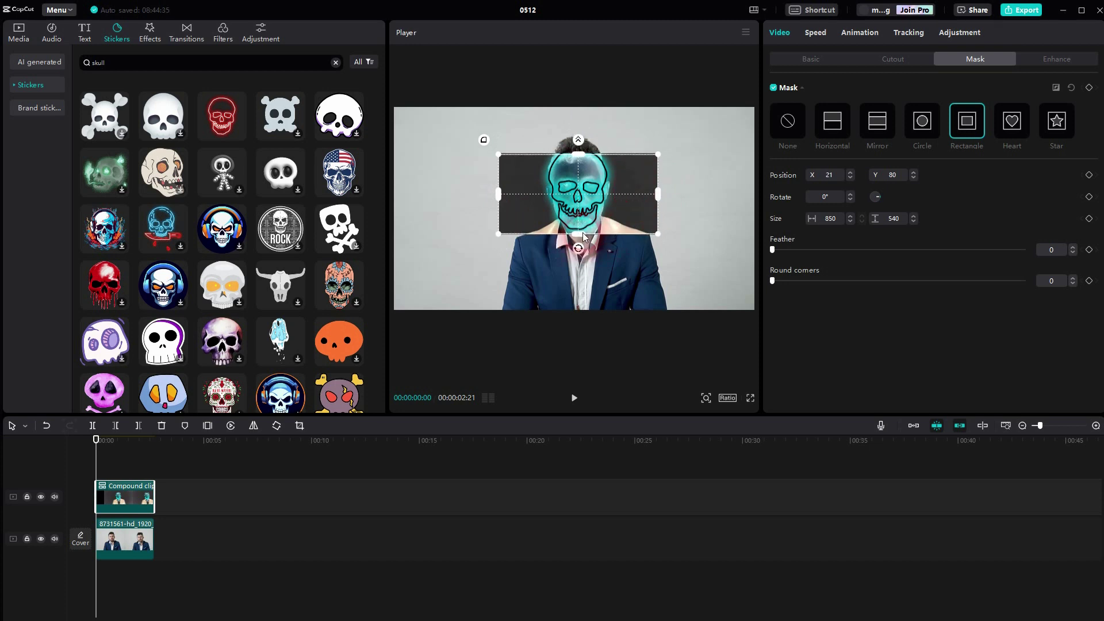
{"action": "left_click_drag", "start_coordinate": [629, 194], "coordinate": [628, 193]}
- Add a keyframe for the rectangle mask's position at 00:00:00:00
{"action": "left_click", "coordinate": [123, 457]}
{"action": "left_click_drag", "start_coordinate": [130, 460], "coordinate": [50, 458]}
{"action": "left_click", "coordinate": [1090, 176]}
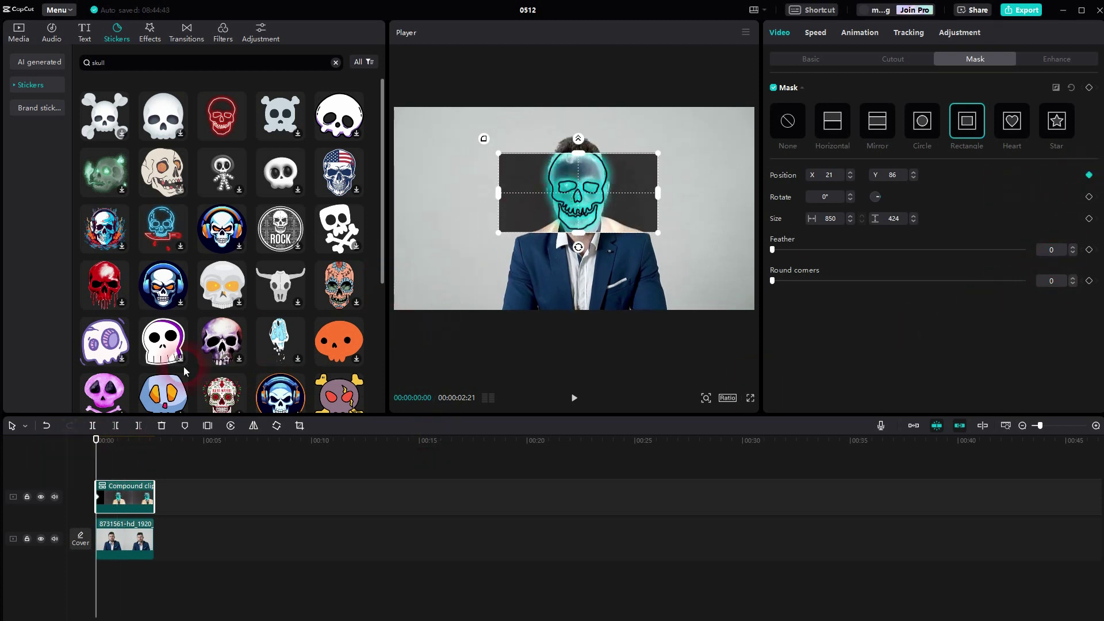
- Keyframe the rectangle mask's position at X 389, Y -110 at 00:00:00:19, and at X -266, Y -223 about 1.3 seconds in
{"action": "left_click_drag", "start_coordinate": [97, 460], "coordinate": [110, 462]}
{"action": "left_click_drag", "start_coordinate": [603, 184], "coordinate": [674, 219]}
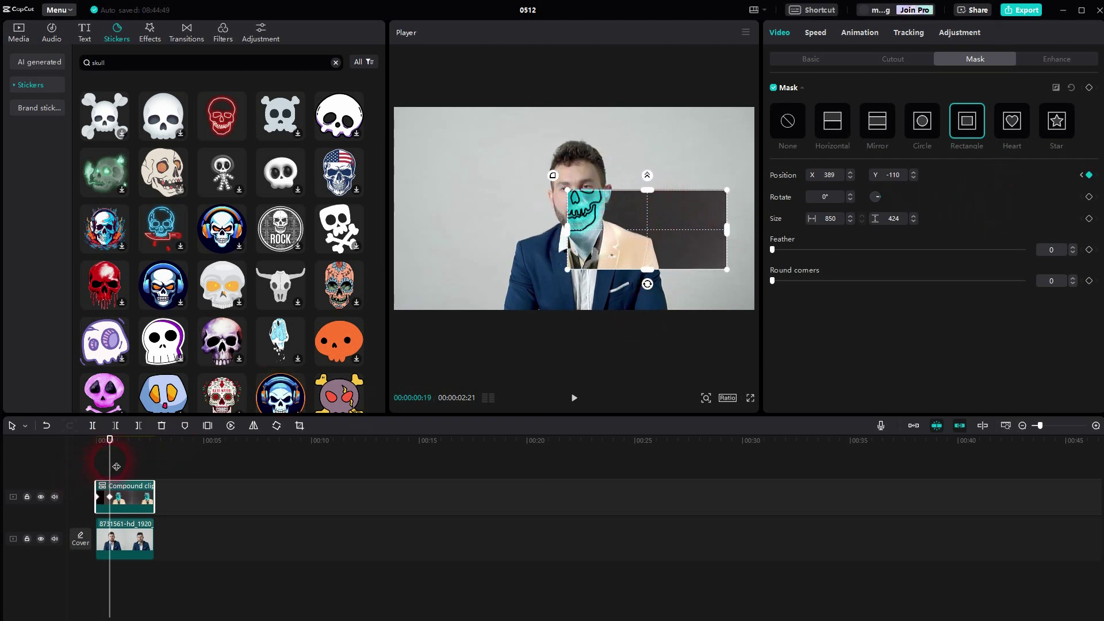
{"action": "left_click_drag", "start_coordinate": [111, 463], "coordinate": [134, 471]}
{"action": "left_click_drag", "start_coordinate": [620, 232], "coordinate": [496, 254]}
- Keyframe the mask's position at X -159, Y 257 at 00:00:01:28, and over the face at X 0, Y 76 at 00:00:02:21
{"action": "left_click_drag", "start_coordinate": [128, 471], "coordinate": [138, 472]}
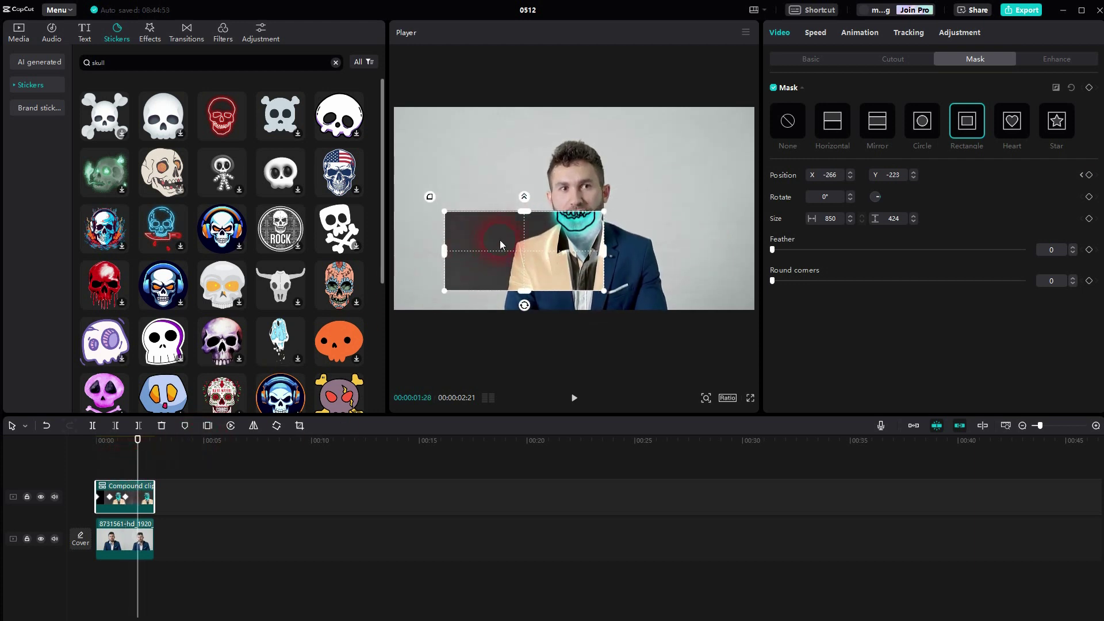
{"action": "left_click_drag", "start_coordinate": [499, 240], "coordinate": [520, 149]}
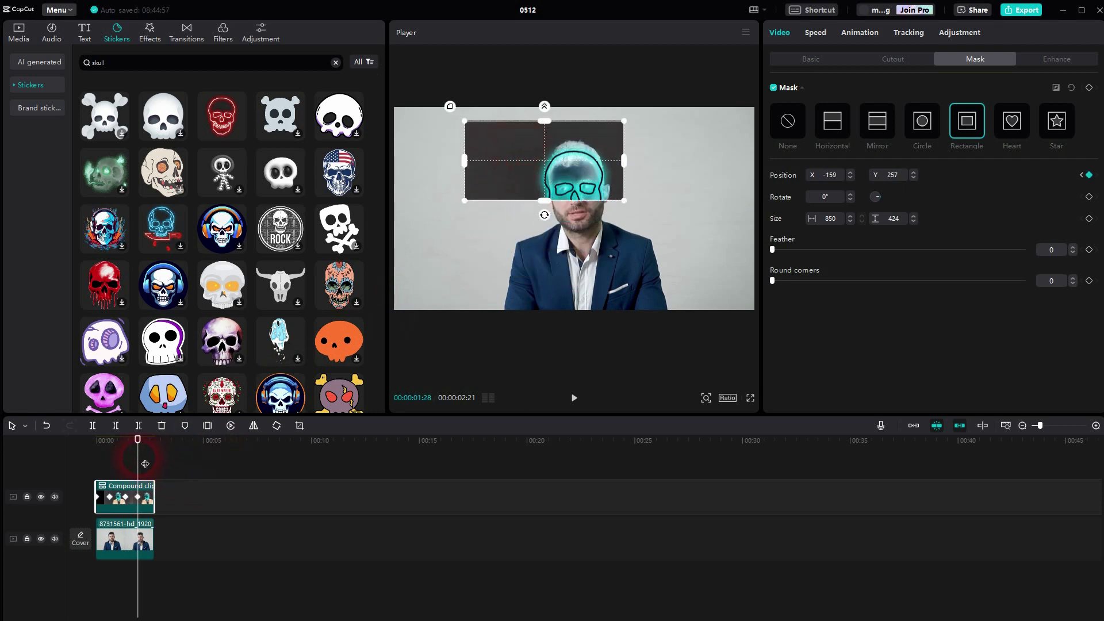
{"action": "left_click_drag", "start_coordinate": [145, 464], "coordinate": [154, 465]}
{"action": "left_click_drag", "start_coordinate": [571, 163], "coordinate": [602, 186]}
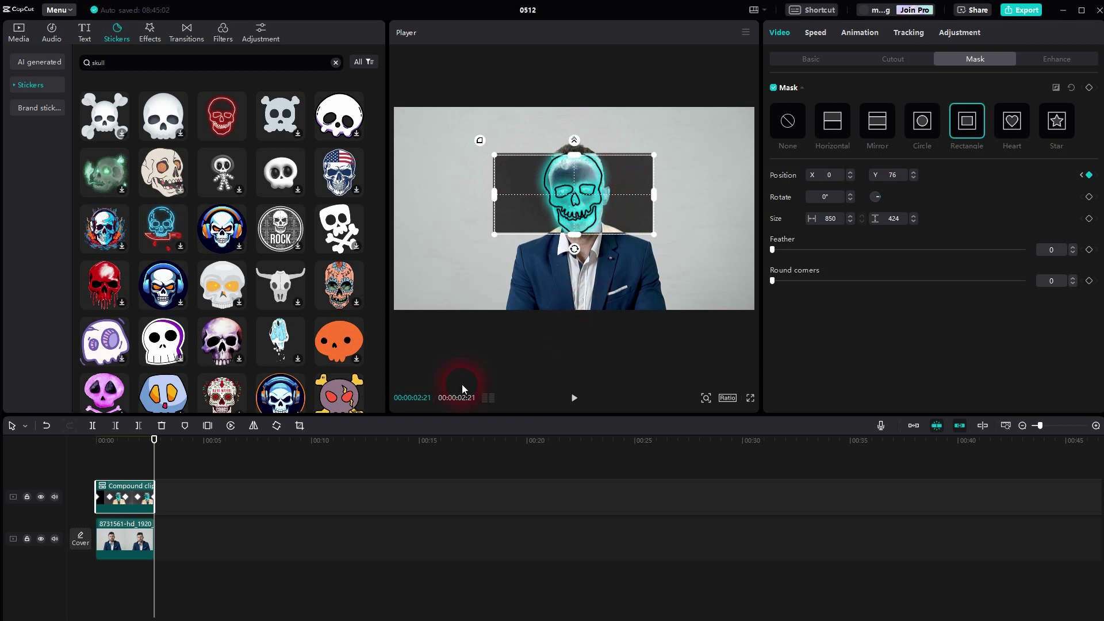
- Return to 00:00:00:00, select the base video clip and play the sequence to check the moving mask
{"action": "left_click_drag", "start_coordinate": [154, 463], "coordinate": [17, 505]}
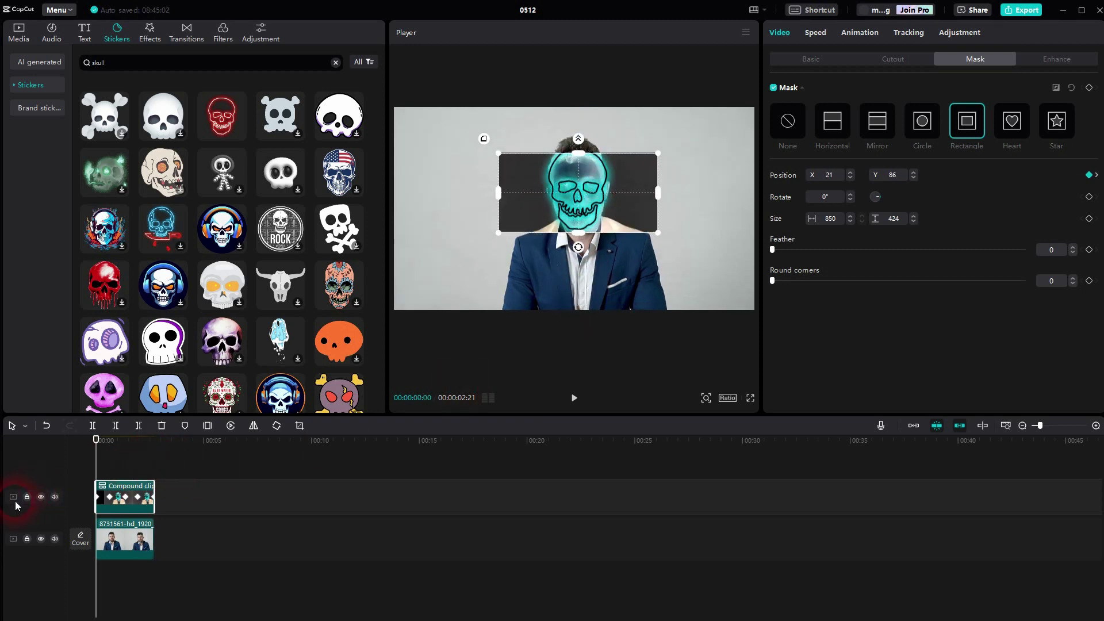
{"action": "left_click", "coordinate": [110, 545]}
{"action": "left_click", "coordinate": [573, 397]}
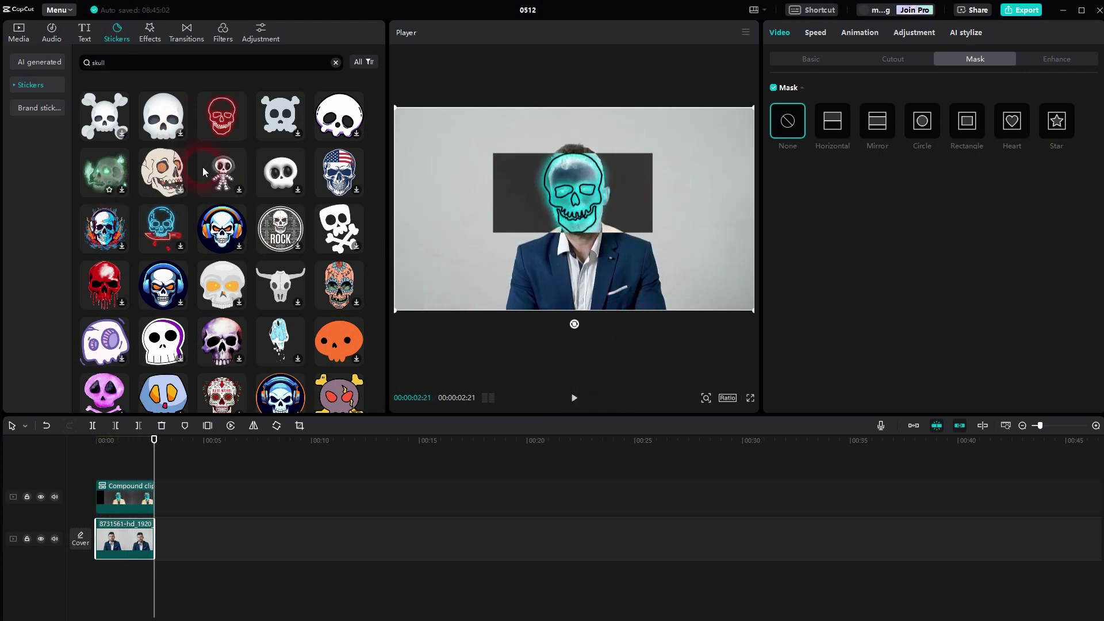
{"action": "scroll", "coordinate": [244, 234], "scroll_direction": "down", "scroll_amount": 2}
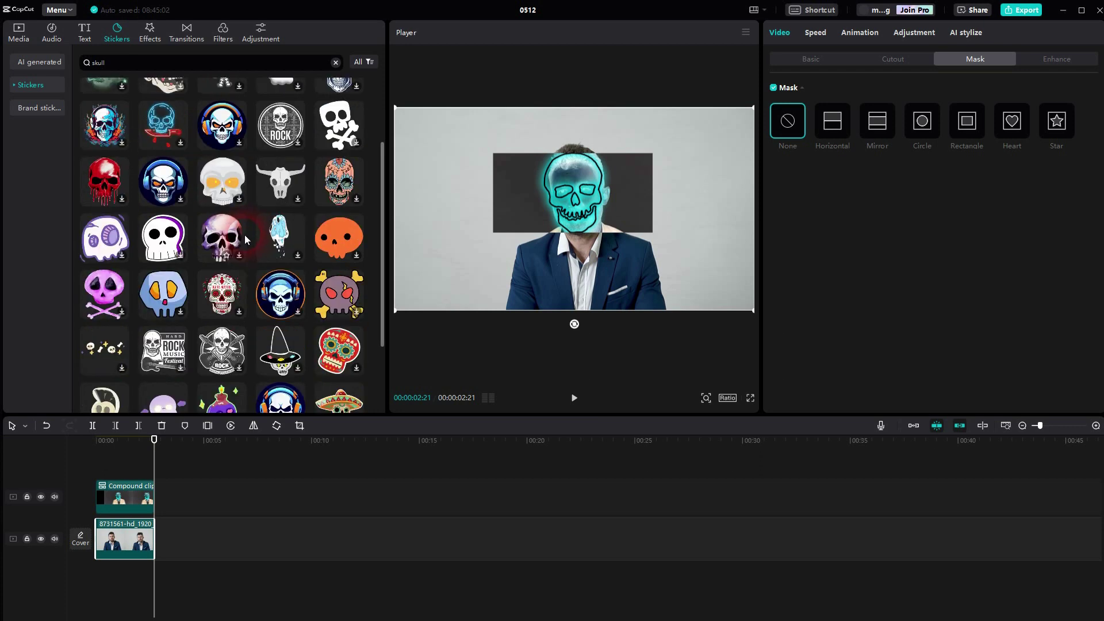
{"action": "scroll", "coordinate": [245, 237], "scroll_direction": "up", "scroll_amount": 2}
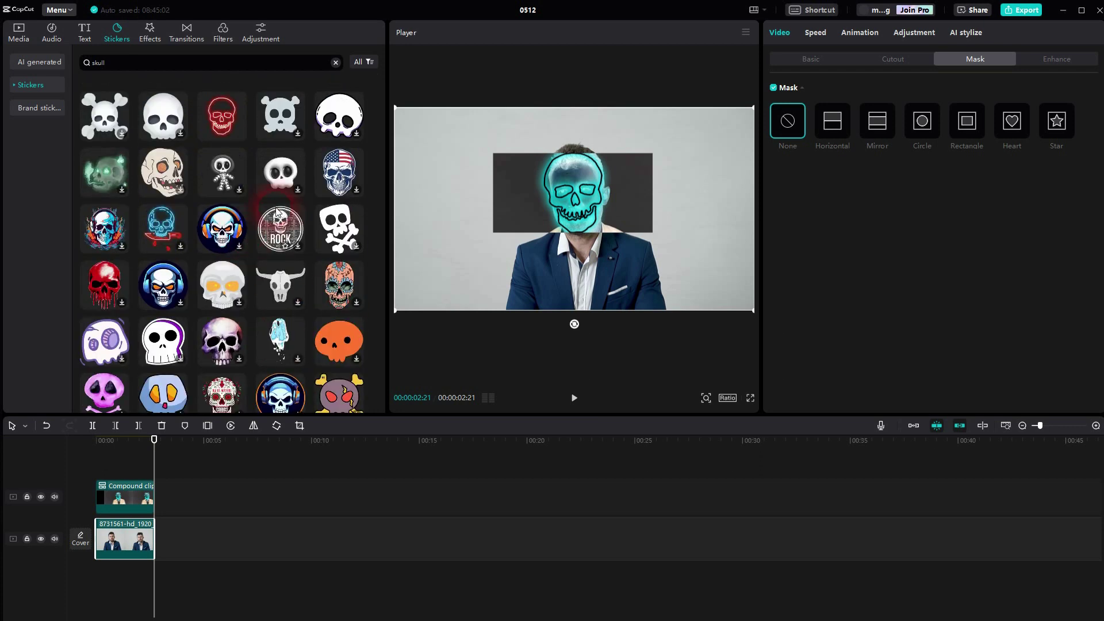